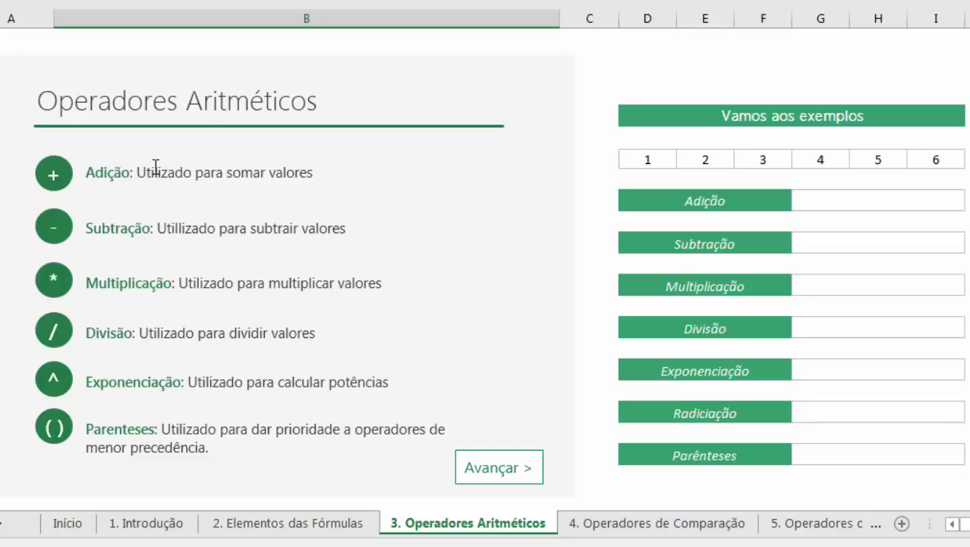
Enter the formula =D4+I4 in the Adição result cell.
{"action": "left_click", "coordinate": [835, 203]}
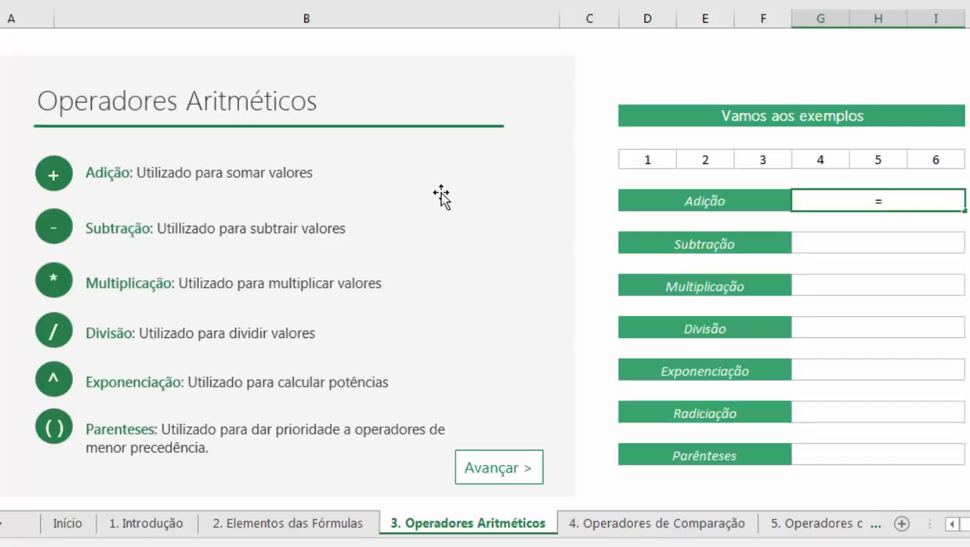
{"action": "left_click", "coordinate": [653, 161]}
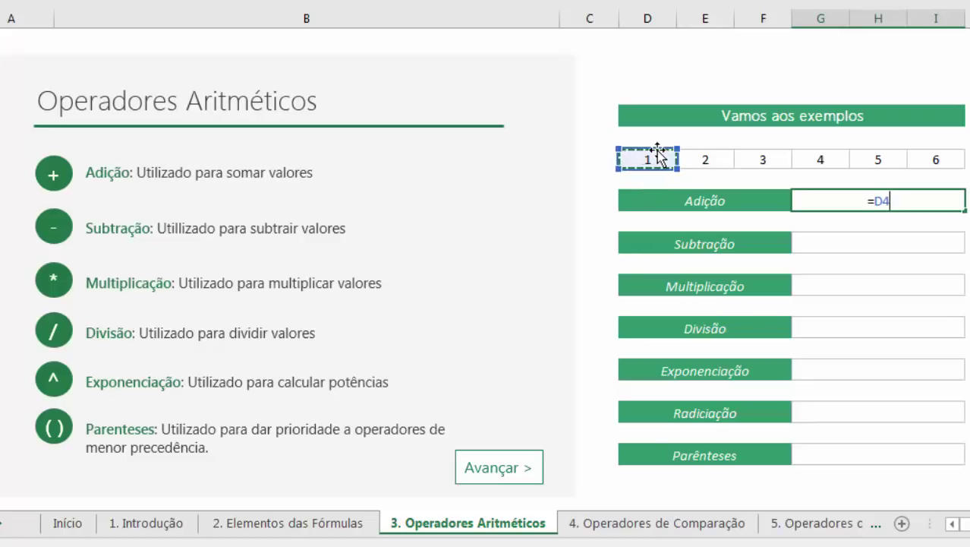
{"action": "type", "text": "+"}
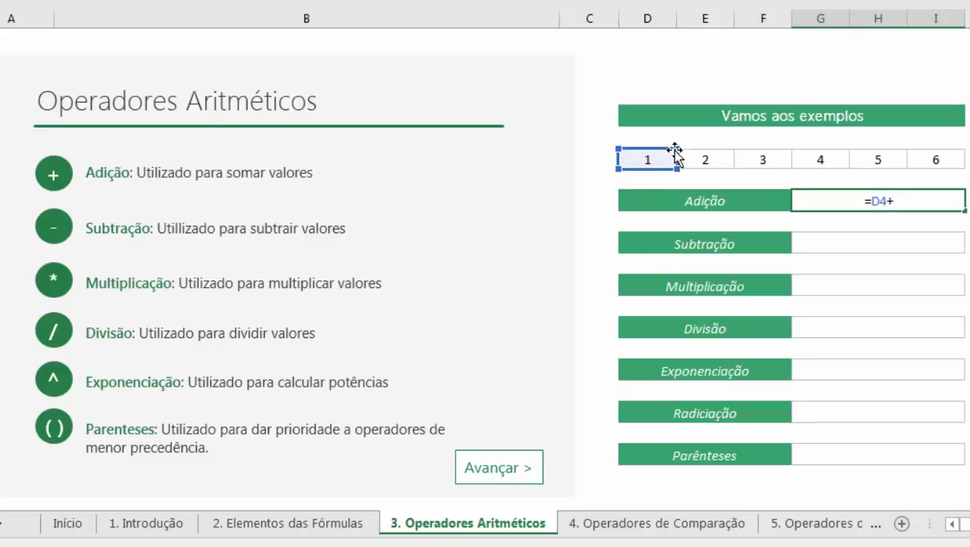
{"action": "left_click", "coordinate": [936, 161]}
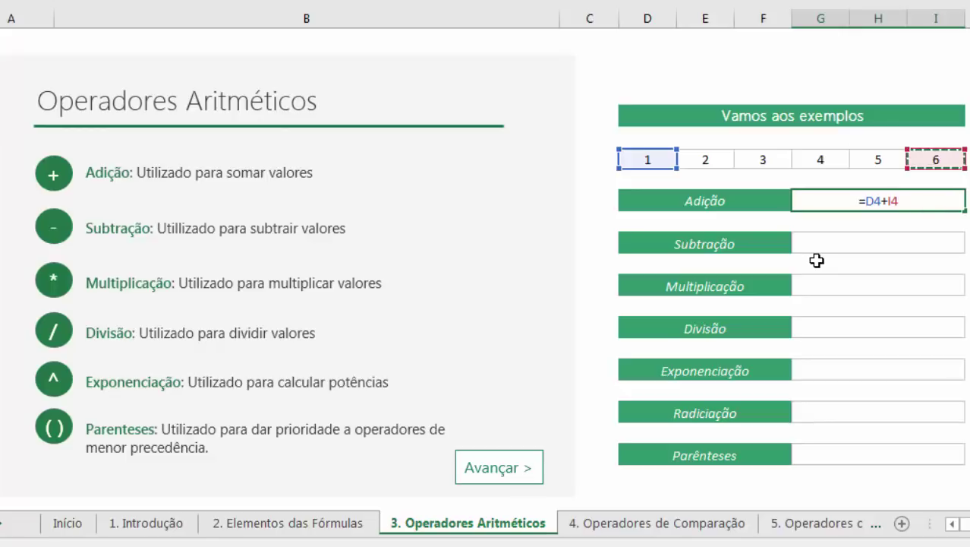
{"action": "key", "text": "Return"}
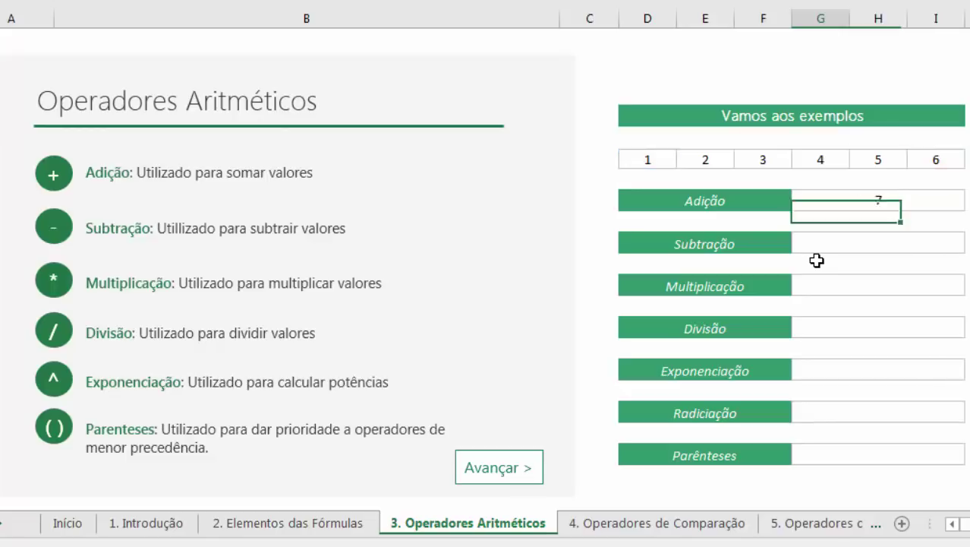
Replace the Adição formula with =D4+E4+7, combining two cell references and a constant.
{"action": "left_click", "coordinate": [869, 197]}
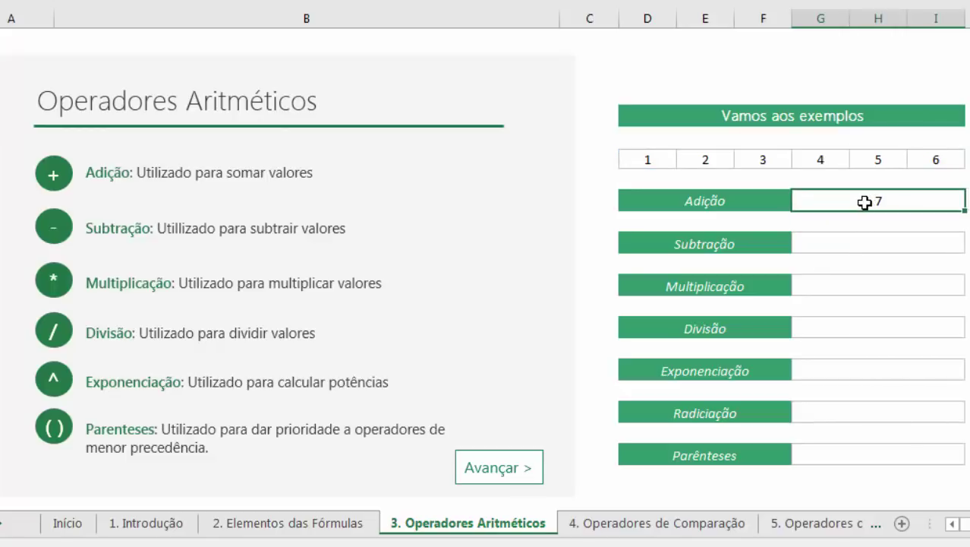
{"action": "type", "text": "="}
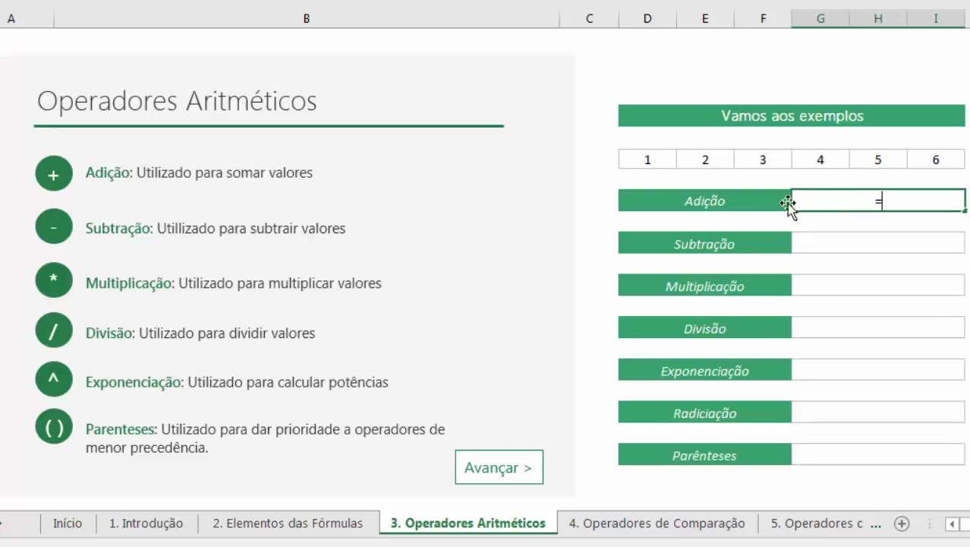
{"action": "left_click", "coordinate": [665, 158]}
{"action": "type", "text": "+"}
{"action": "left_click", "coordinate": [709, 157]}
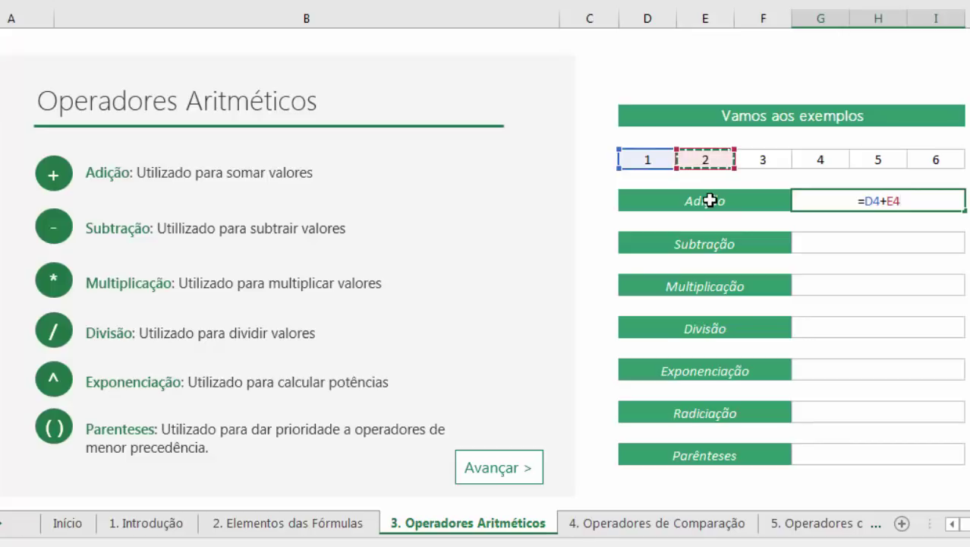
{"action": "type", "text": "+7"}
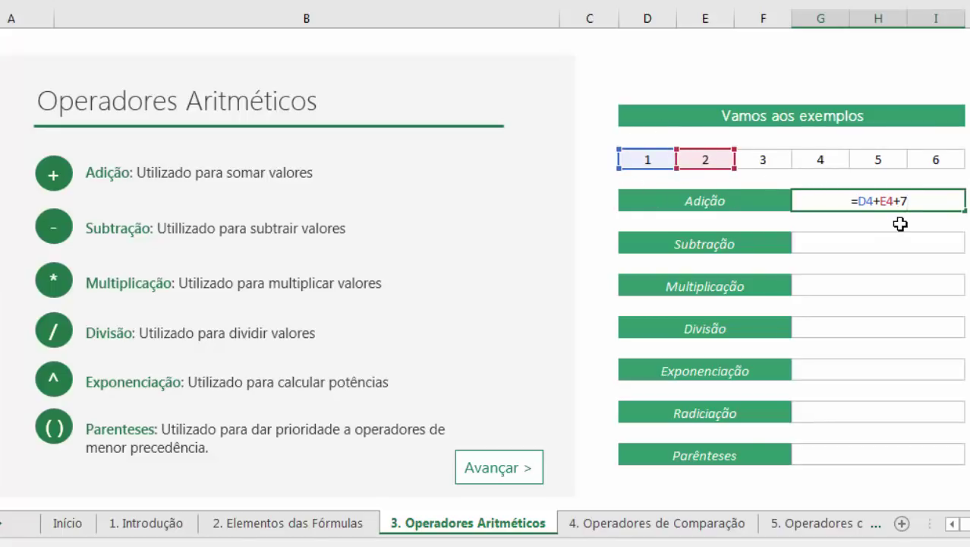
{"action": "key", "text": "Return"}
{"action": "left_click", "coordinate": [863, 200]}
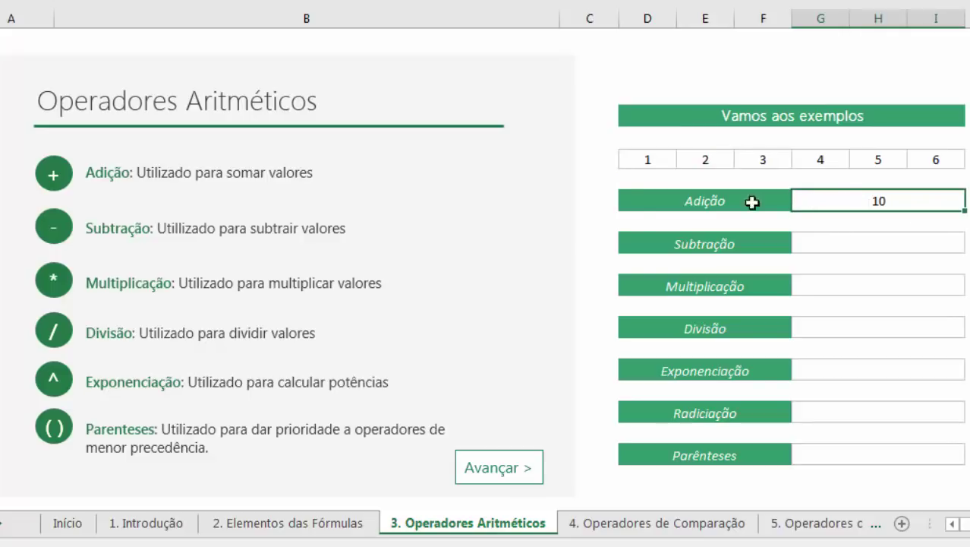
Test the addition formula by changing cell D4 to 2 and restoring it to 1.
{"action": "left_click", "coordinate": [644, 162]}
{"action": "left_click", "coordinate": [706, 157]}
{"action": "left_click", "coordinate": [661, 159]}
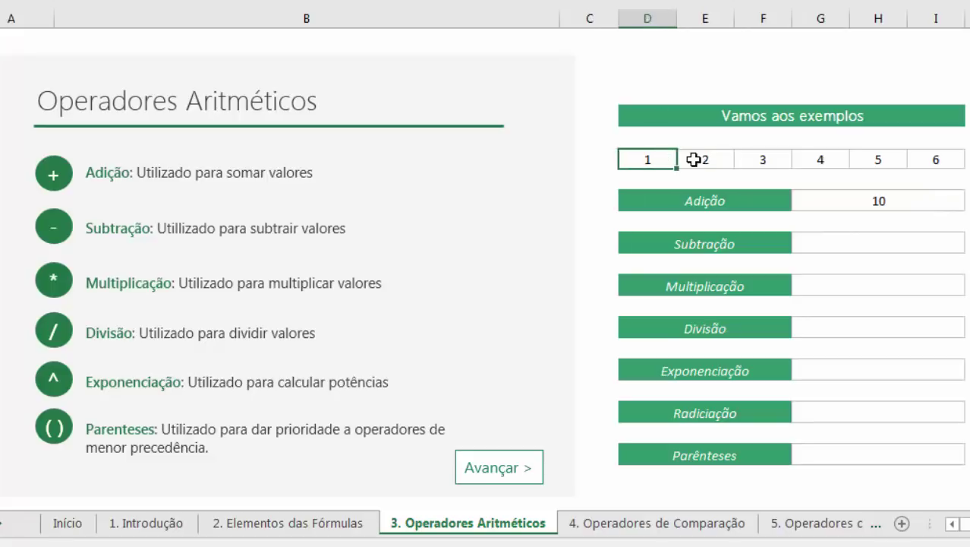
{"action": "key", "text": "Return"}
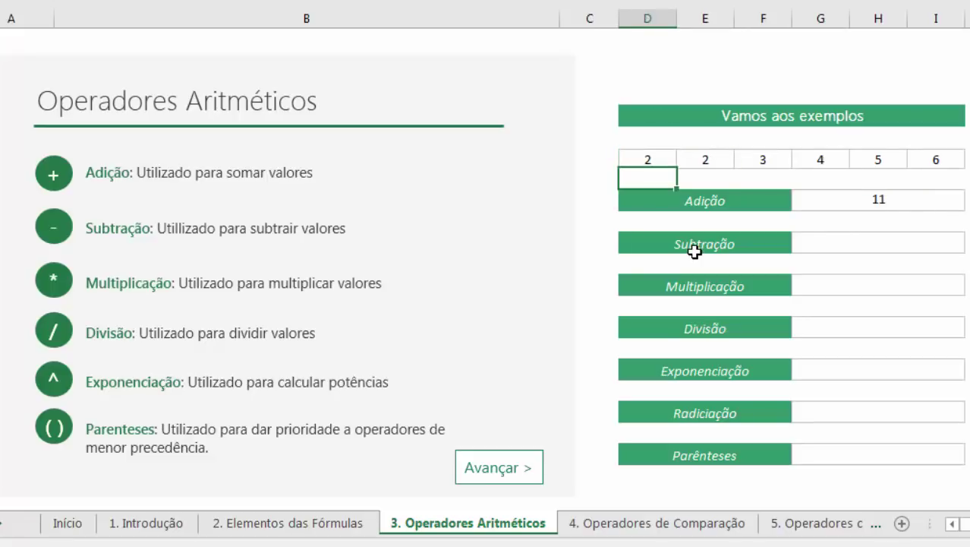
{"action": "left_click", "coordinate": [649, 156]}
{"action": "type", "text": "1"}
{"action": "key", "text": "Return"}
Enter the formula =E4-D4 in the Subtração result cell.
{"action": "left_click", "coordinate": [862, 247]}
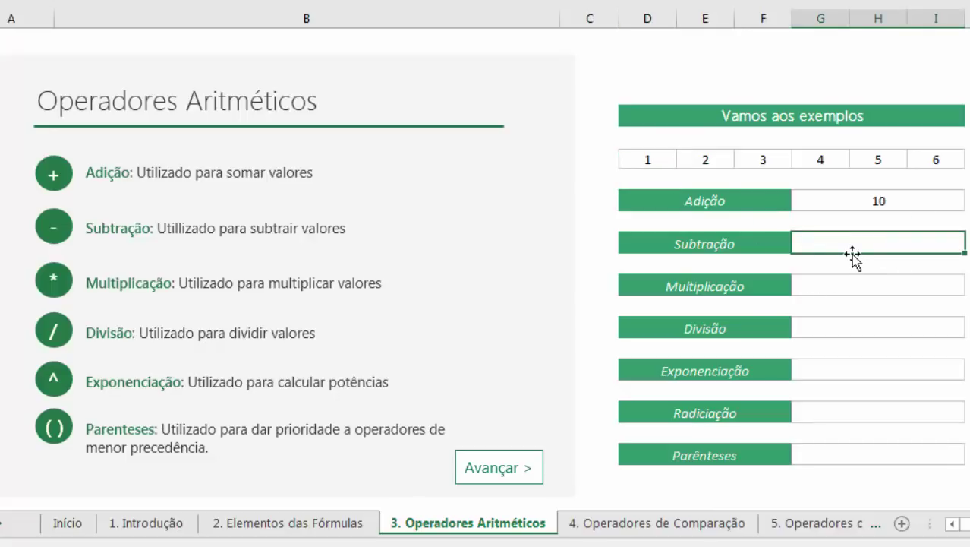
{"action": "type", "text": "="}
{"action": "left_click", "coordinate": [705, 159]}
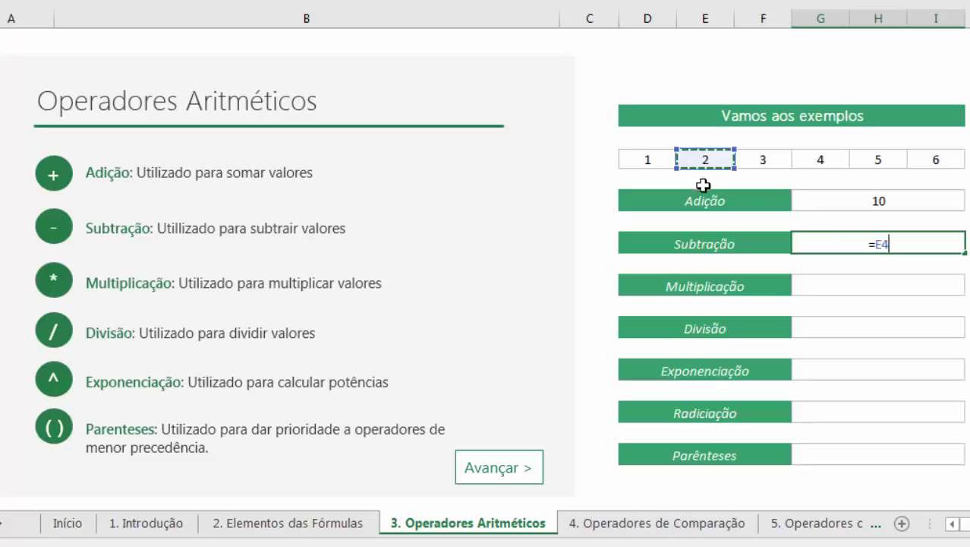
{"action": "type", "text": "-"}
{"action": "left_click", "coordinate": [646, 159]}
{"action": "key", "text": "Return"}
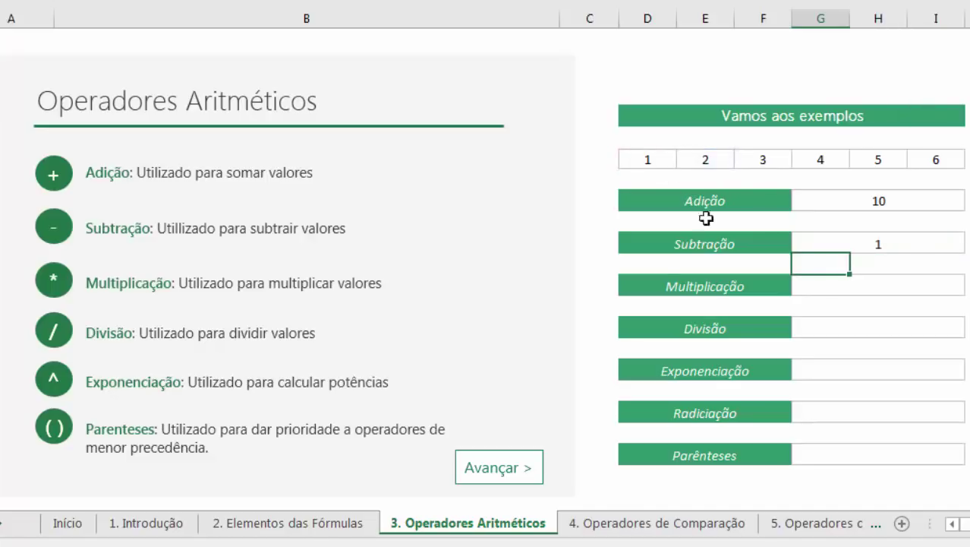
Enter the formula =D4*E4 in the Multiplicação result cell.
{"action": "left_click", "coordinate": [833, 286]}
{"action": "type", "text": "="}
{"action": "left_click", "coordinate": [655, 159]}
{"action": "type", "text": "*"}
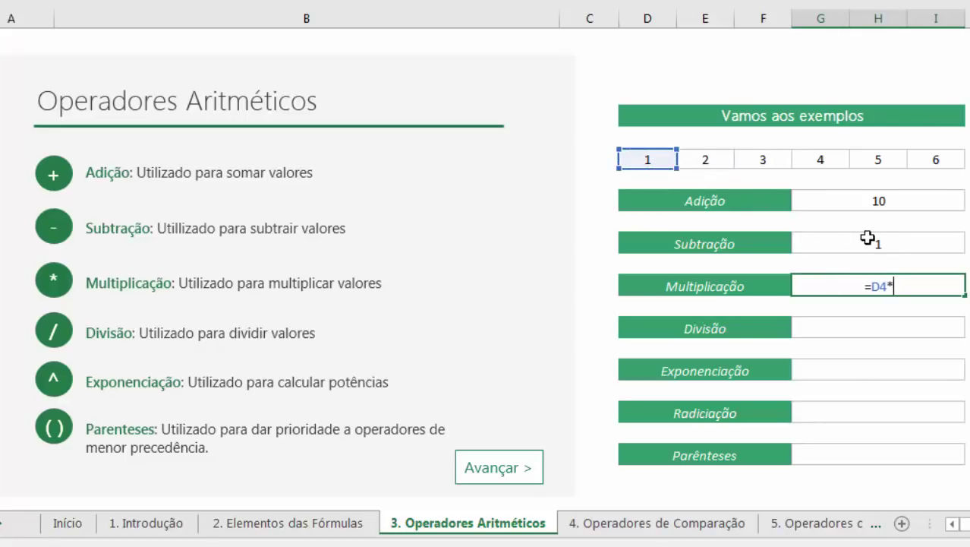
{"action": "left_click", "coordinate": [704, 161]}
{"action": "key", "text": "Return"}
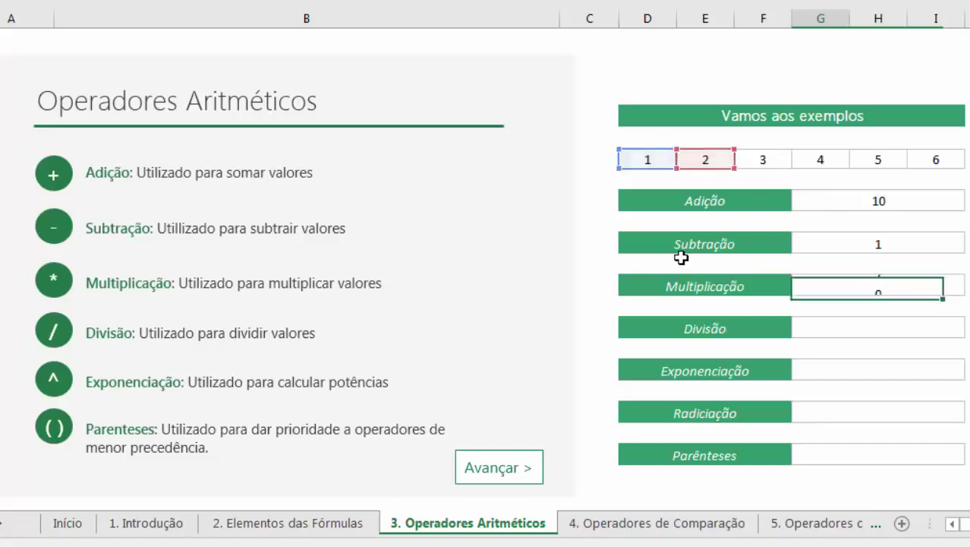
Enter the formula =G4/E4 in the Divisão result cell.
{"action": "left_click", "coordinate": [842, 336]}
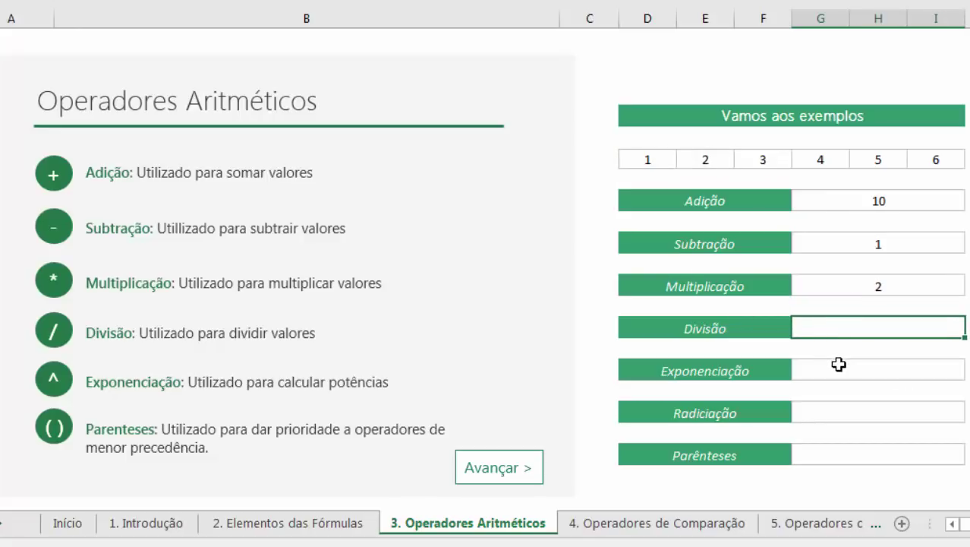
{"action": "type", "text": "="}
{"action": "left_click", "coordinate": [823, 161]}
{"action": "type", "text": "/"}
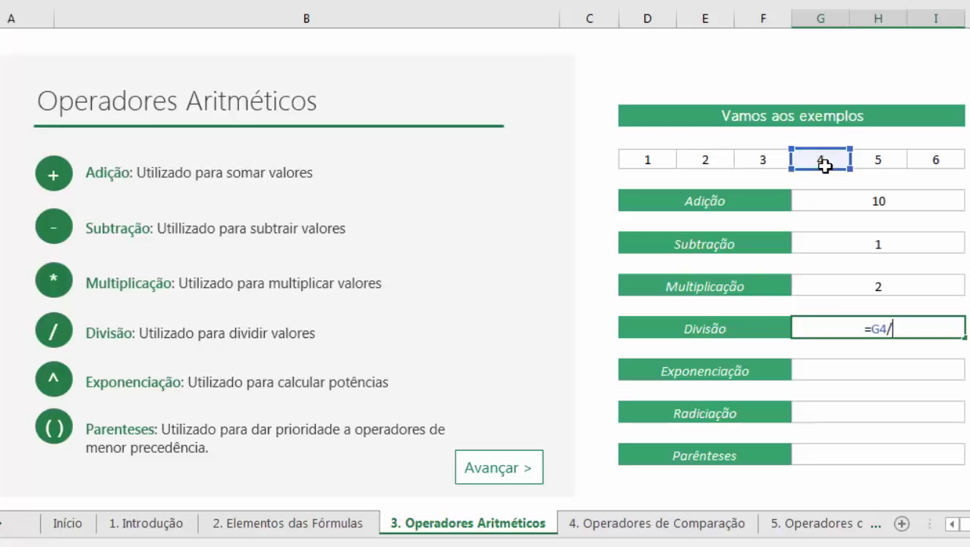
{"action": "left_click", "coordinate": [714, 156]}
{"action": "key", "text": "Return"}
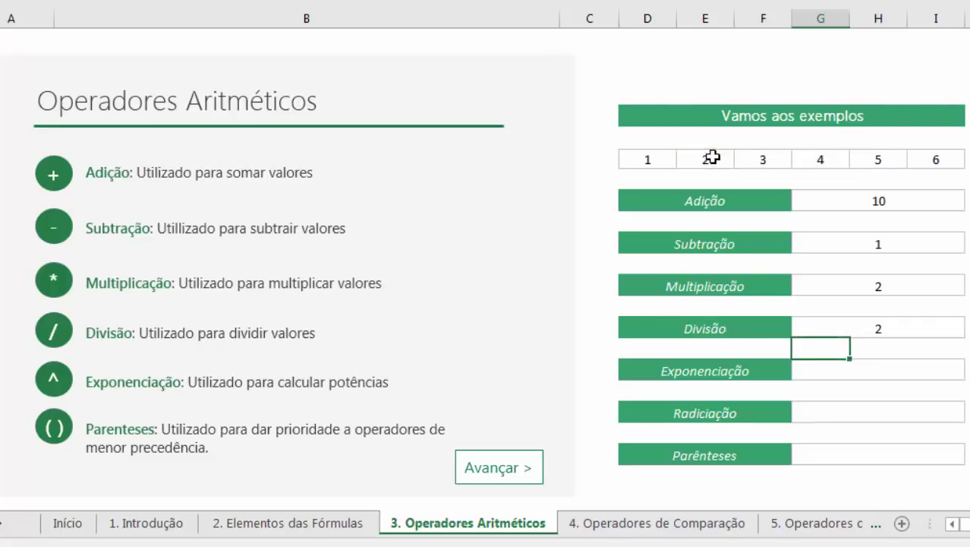
Enter the formula =5^2 in the Exponenciação result cell.
{"action": "left_click", "coordinate": [876, 372]}
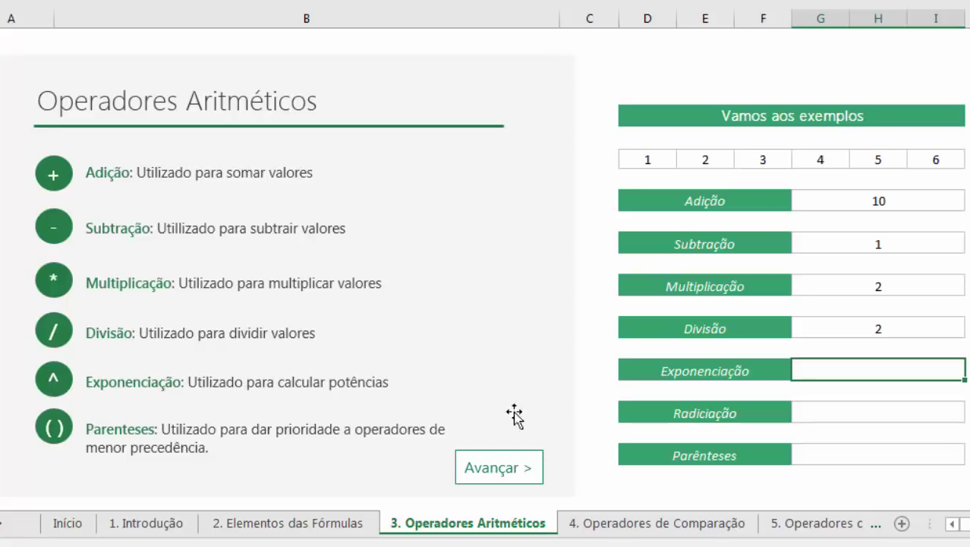
{"action": "left_click", "coordinate": [827, 419]}
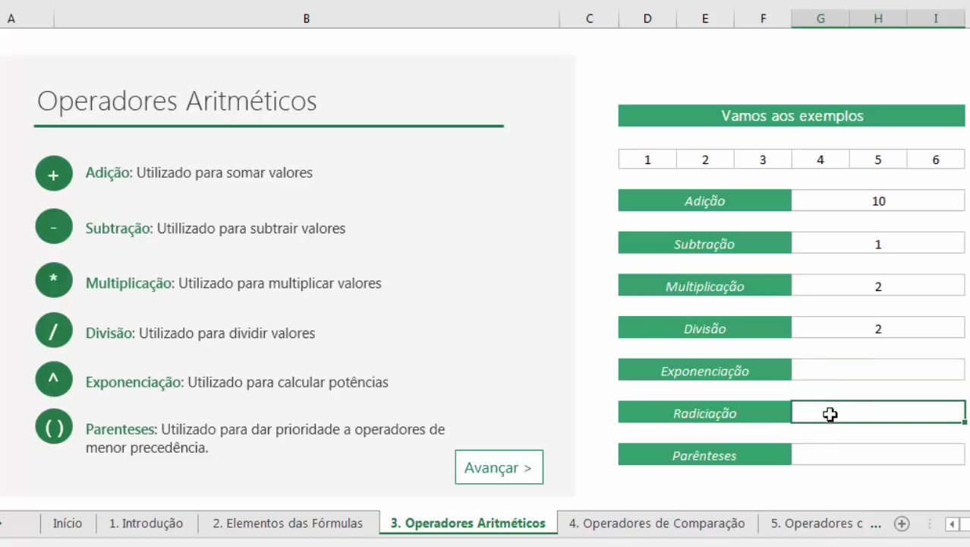
{"action": "left_click", "coordinate": [859, 369]}
{"action": "left_click", "coordinate": [855, 409]}
{"action": "left_click", "coordinate": [837, 370]}
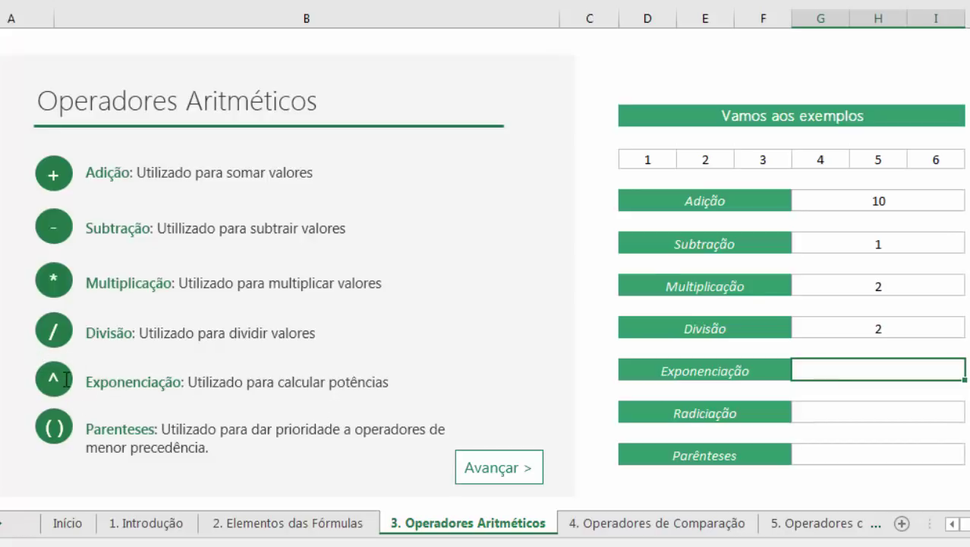
{"action": "type", "text": "=5^2"}
{"action": "left_click_drag", "start_coordinate": [890, 368], "coordinate": [885, 369]}
{"action": "key", "text": "Return"}
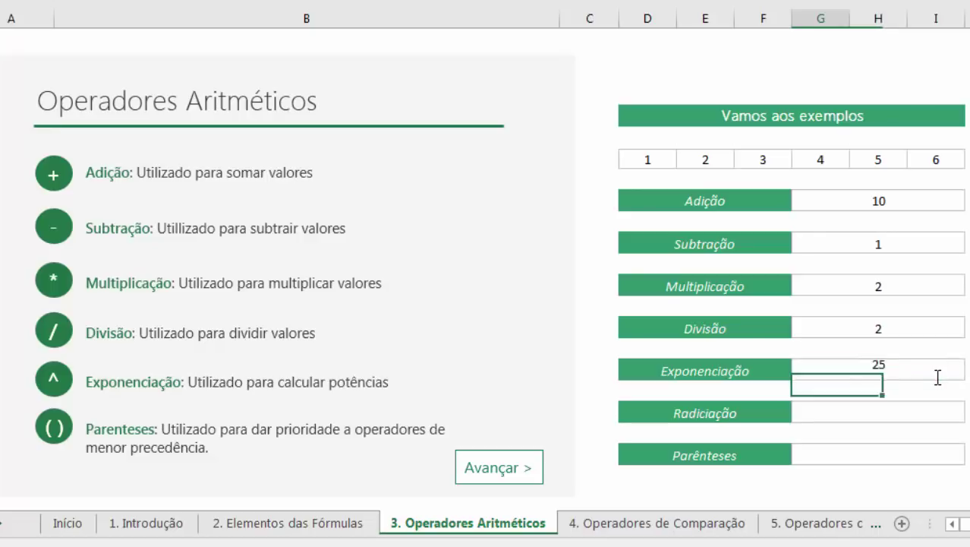
{"action": "left_click", "coordinate": [934, 371]}
Draw in red on a blank area a radical sign over x with a small 0 exponent, followed by an equals sign.
{"action": "left_click", "coordinate": [907, 411]}
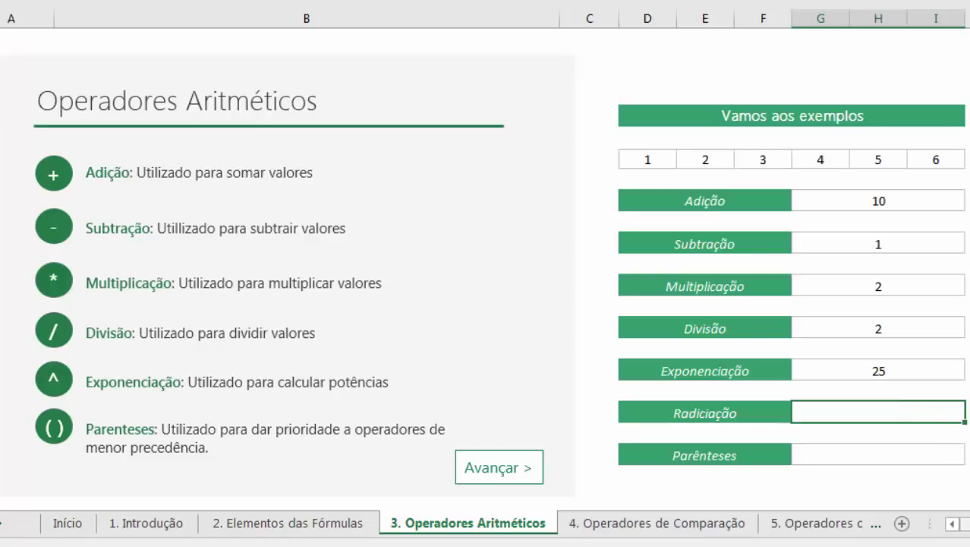
{"action": "left_click_drag", "start_coordinate": [966, 524], "coordinate": [969, 524]}
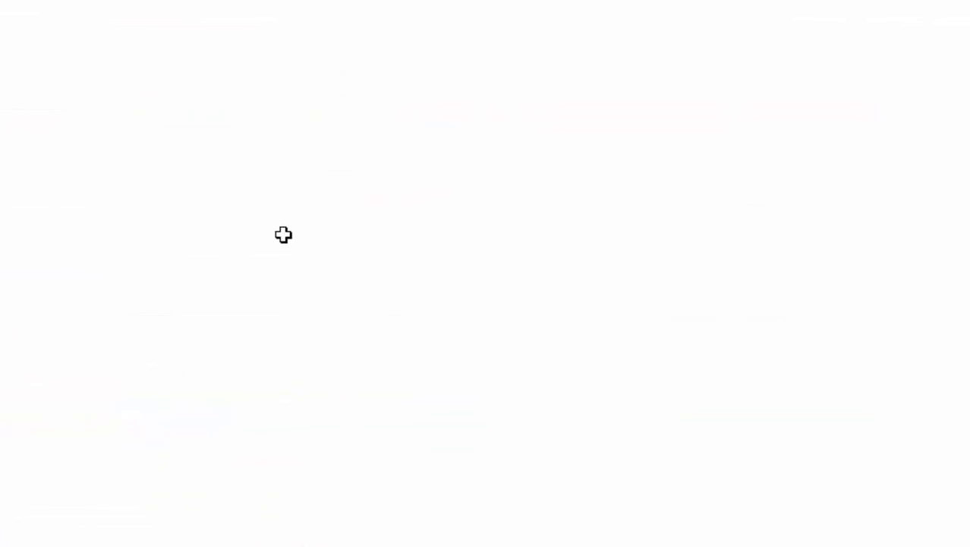
{"action": "left_click", "coordinate": [268, 219]}
{"action": "left_click", "coordinate": [155, 163]}
{"action": "left_click", "coordinate": [57, 65]}
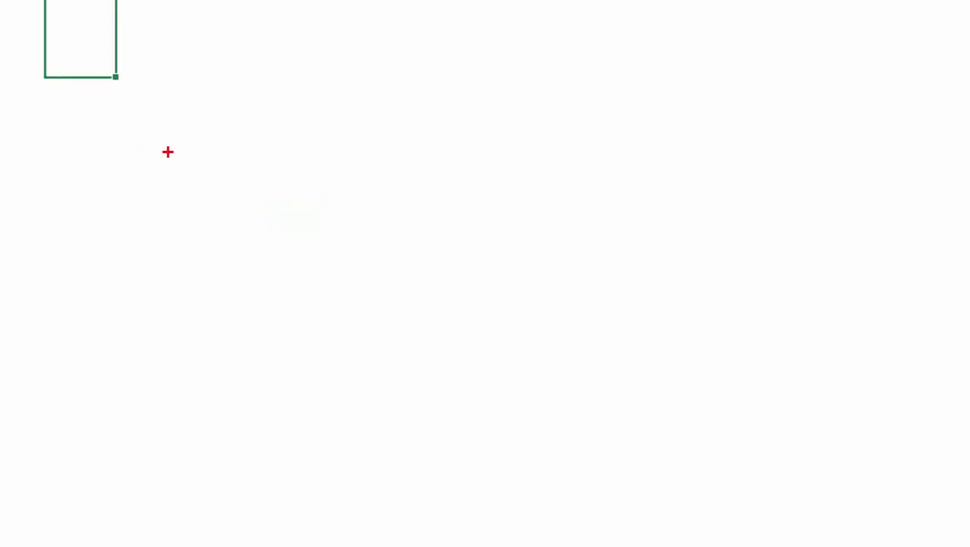
{"action": "mouse_move", "coordinate": [168, 152]}
{"action": "left_mouse_down"}
{"action": "mouse_move", "coordinate": [186, 246]}
{"action": "mouse_move", "coordinate": [254, 94]}
{"action": "mouse_move", "coordinate": [476, 89]}
{"action": "mouse_move", "coordinate": [479, 110]}
{"action": "left_mouse_up"}
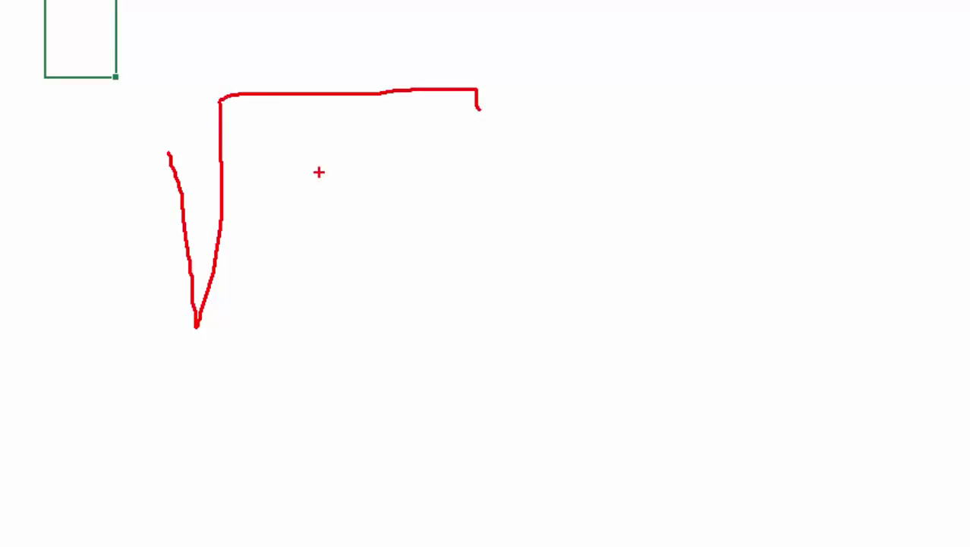
{"action": "left_click_drag", "start_coordinate": [370, 195], "coordinate": [297, 308]}
{"action": "left_click_drag", "start_coordinate": [284, 214], "coordinate": [399, 319]}
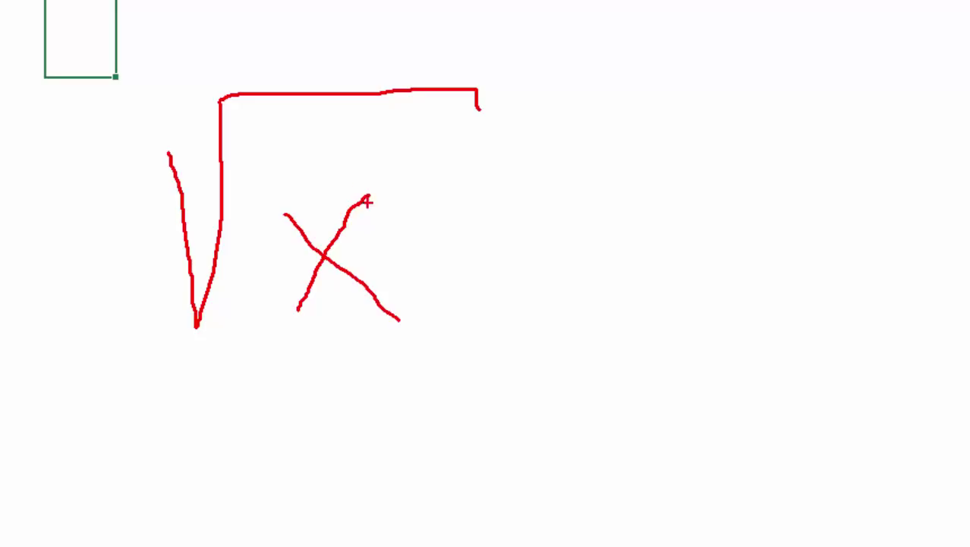
{"action": "left_click_drag", "start_coordinate": [532, 251], "coordinate": [575, 252]}
{"action": "left_click_drag", "start_coordinate": [530, 221], "coordinate": [546, 223]}
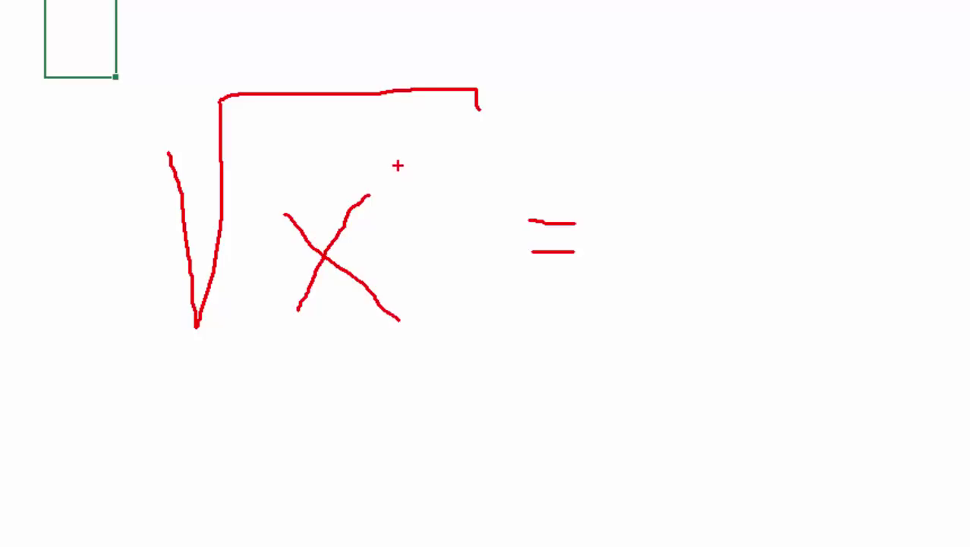
{"action": "left_click_drag", "start_coordinate": [392, 161], "coordinate": [394, 157]}
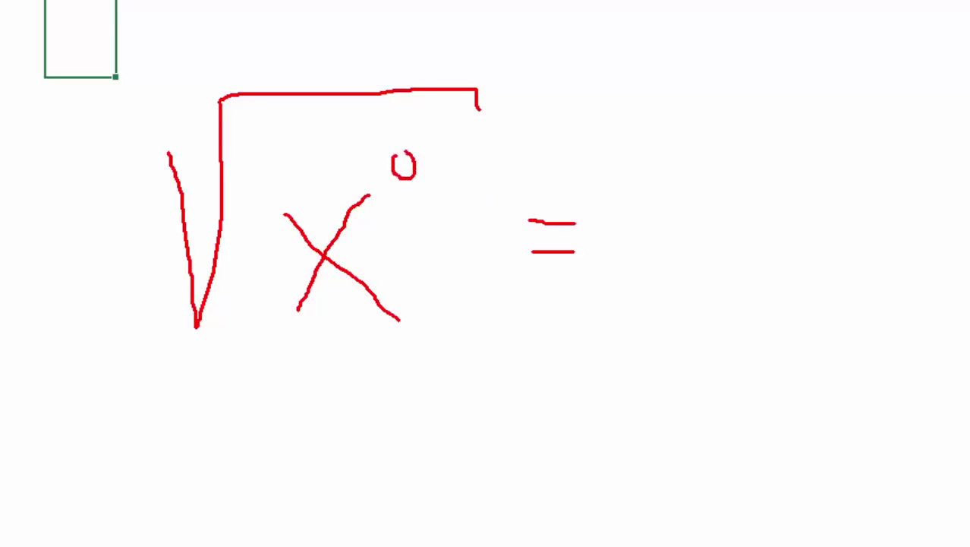
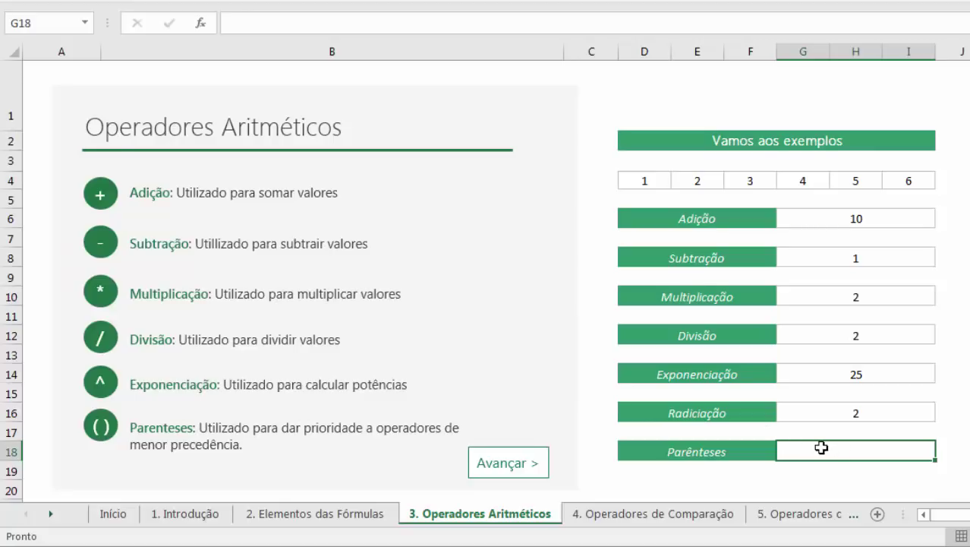
Enter the formula =2+3+5/3 in the Parênteses result cell.
{"action": "type", "text": "=*"}
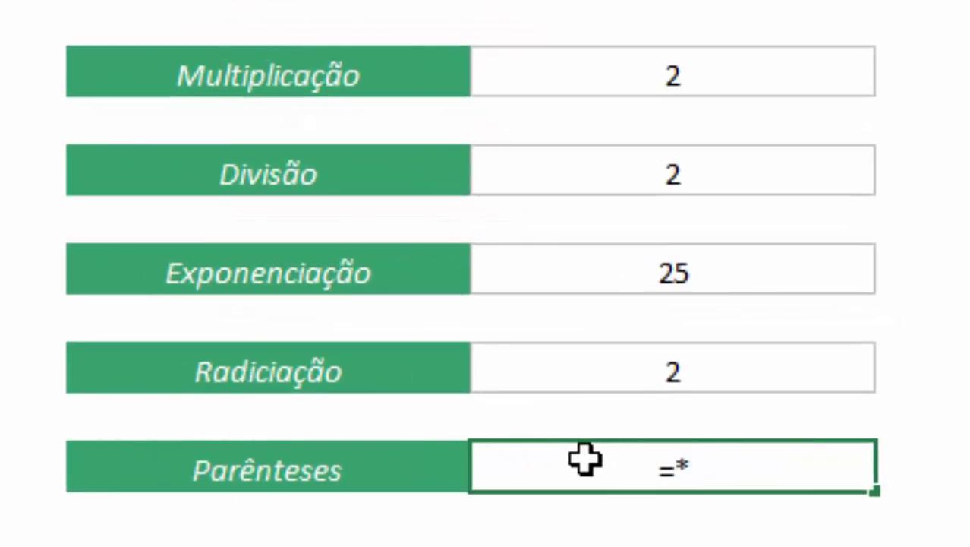
{"action": "key", "text": "BackSpace"}
{"action": "type", "text": "2+3+5"}
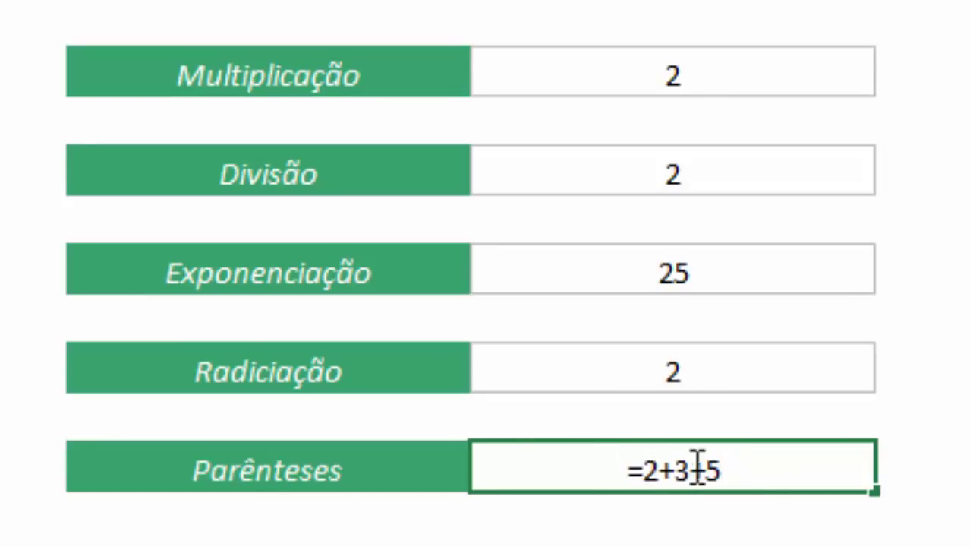
{"action": "type", "text": "/3"}
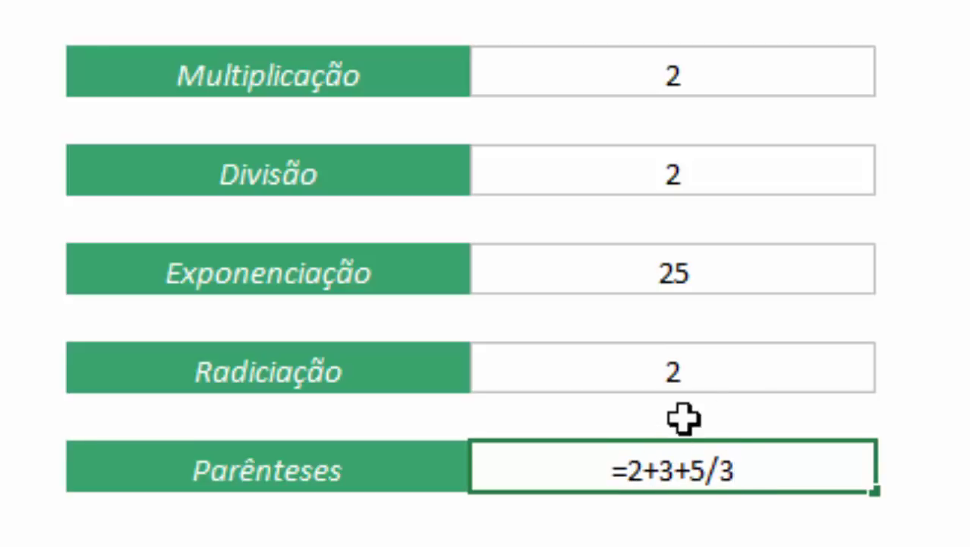
{"action": "left_click_drag", "start_coordinate": [693, 469], "coordinate": [748, 472]}
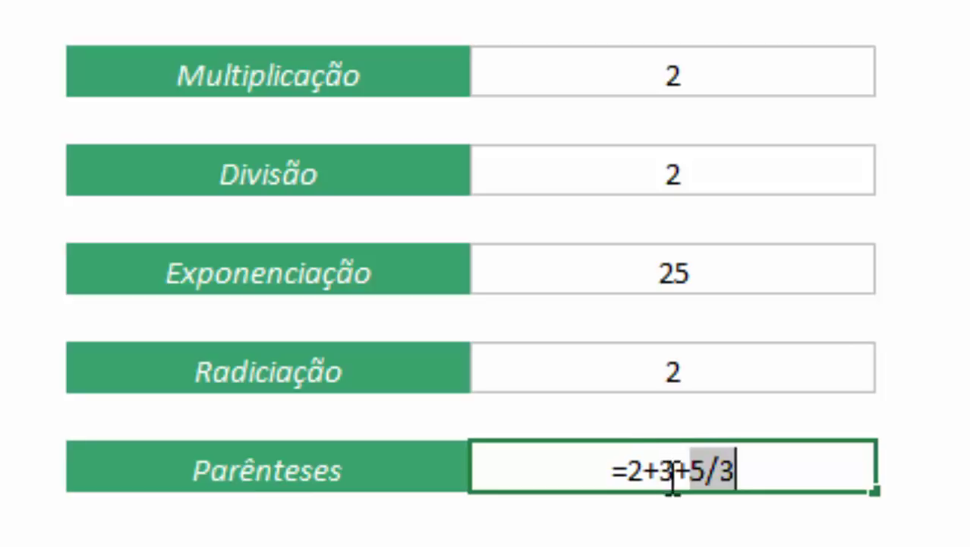
{"action": "key", "text": "Return"}
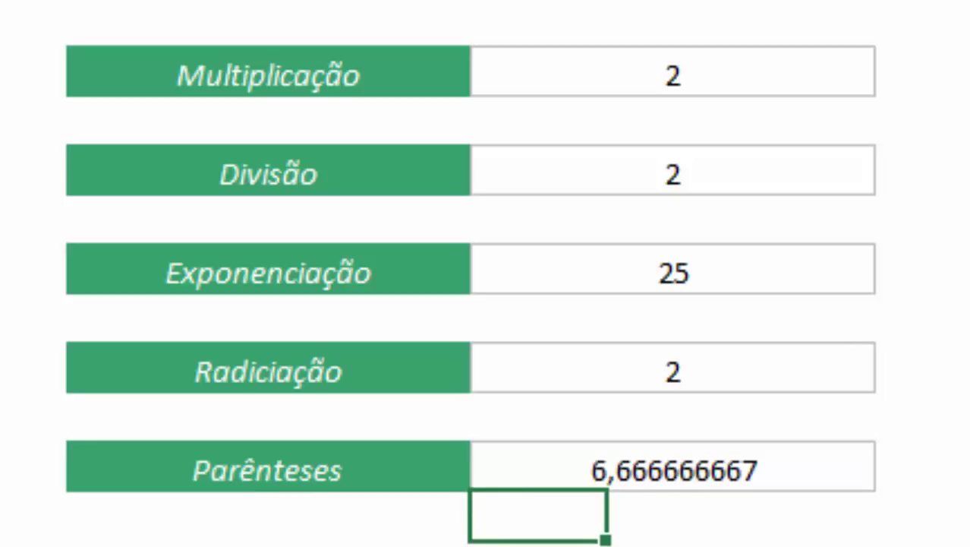
Add parentheses around the sum in the Parênteses result cell so its formula reads =(2+3+5)/3.
{"action": "left_click", "coordinate": [687, 474]}
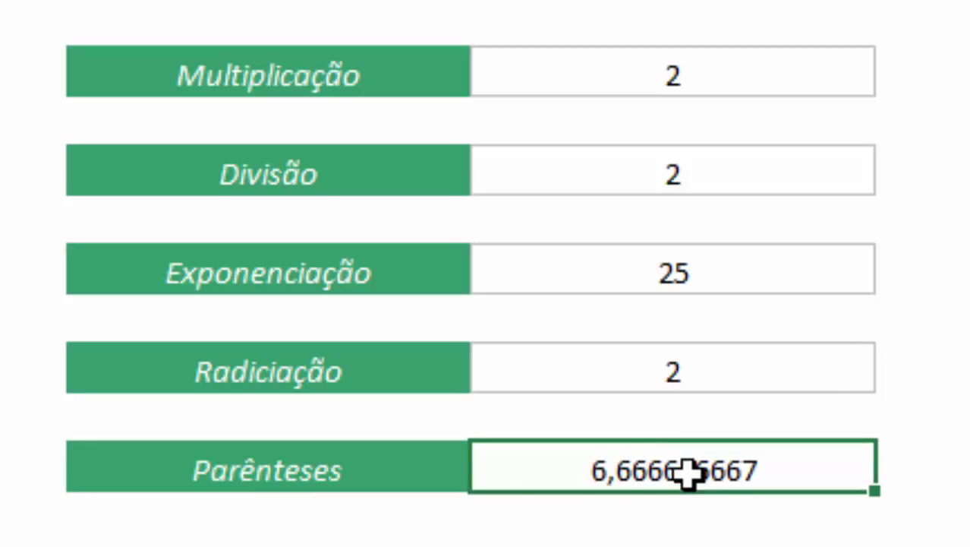
{"action": "double_click", "coordinate": [688, 475]}
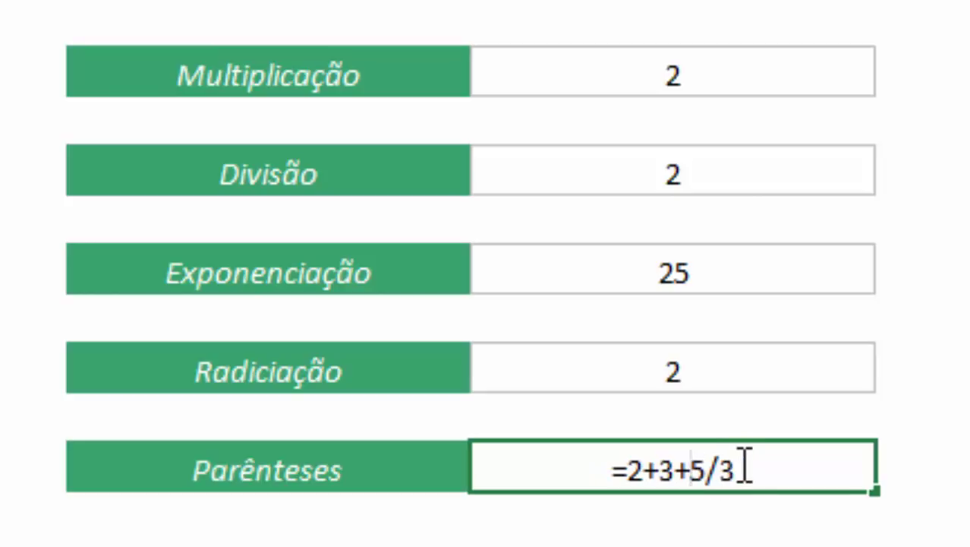
{"action": "left_click_drag", "start_coordinate": [706, 467], "coordinate": [628, 463]}
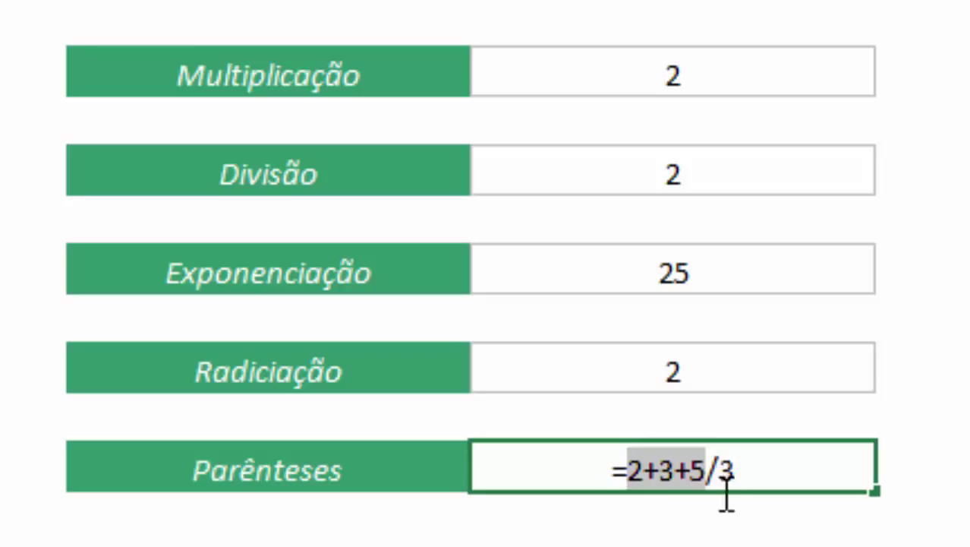
{"action": "left_click", "coordinate": [628, 469]}
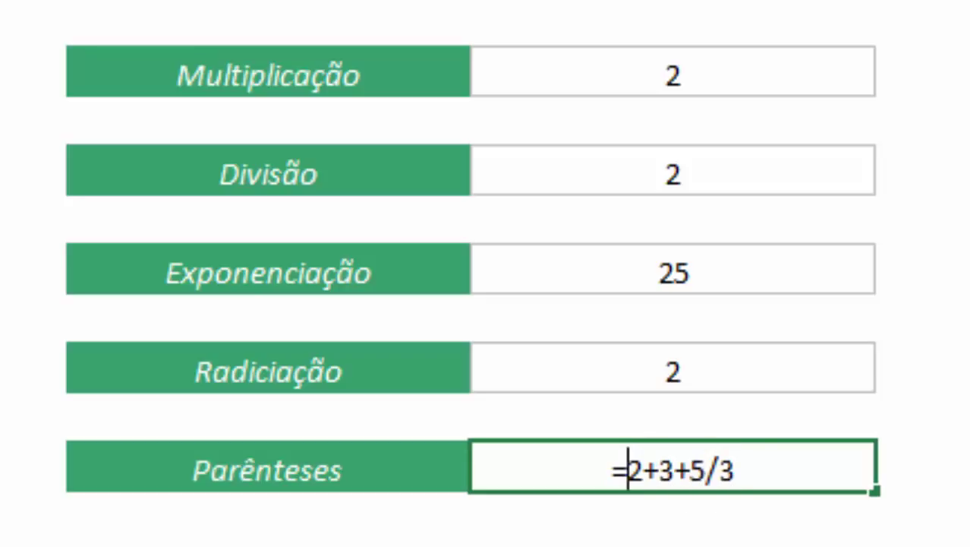
{"action": "type", "text": "("}
{"action": "left_click", "coordinate": [714, 468]}
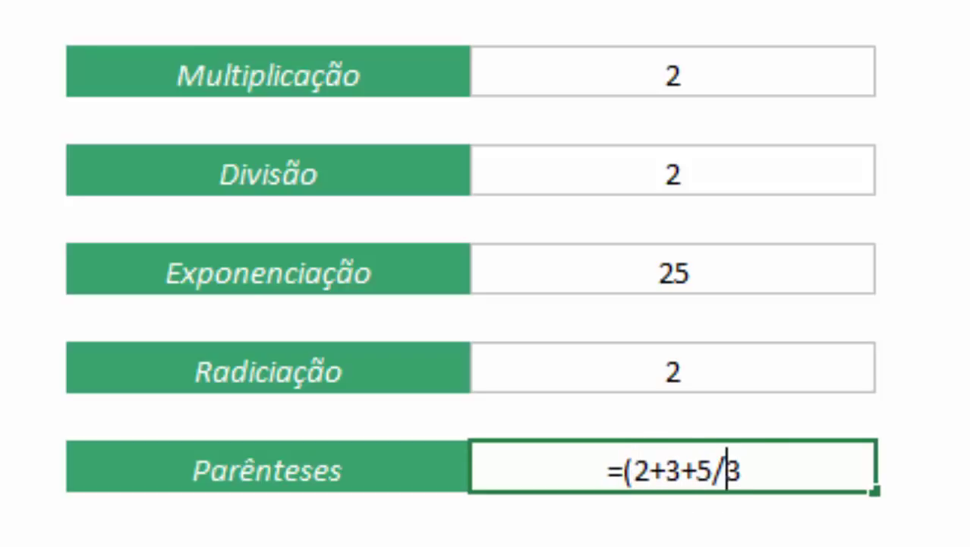
{"action": "type", "text": ")"}
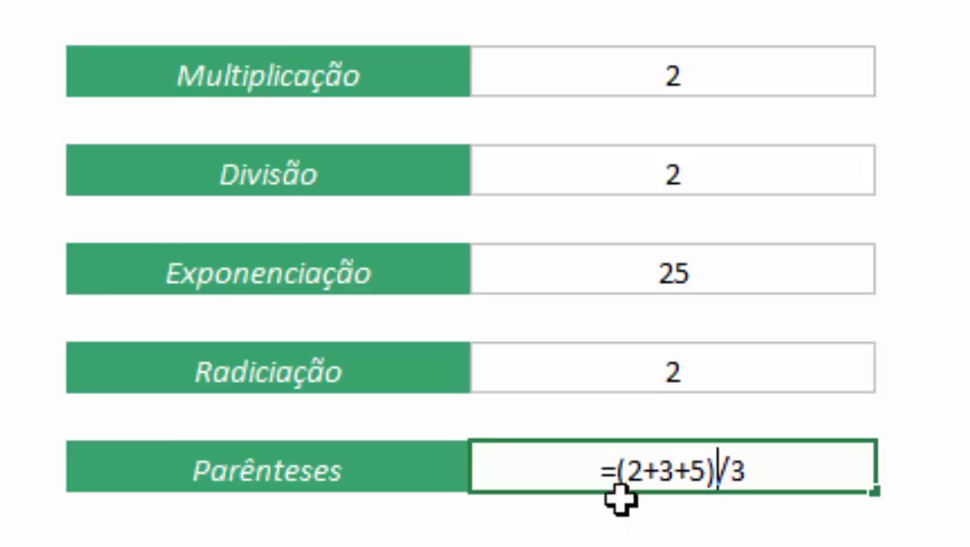
{"action": "left_click_drag", "start_coordinate": [632, 471], "coordinate": [708, 475]}
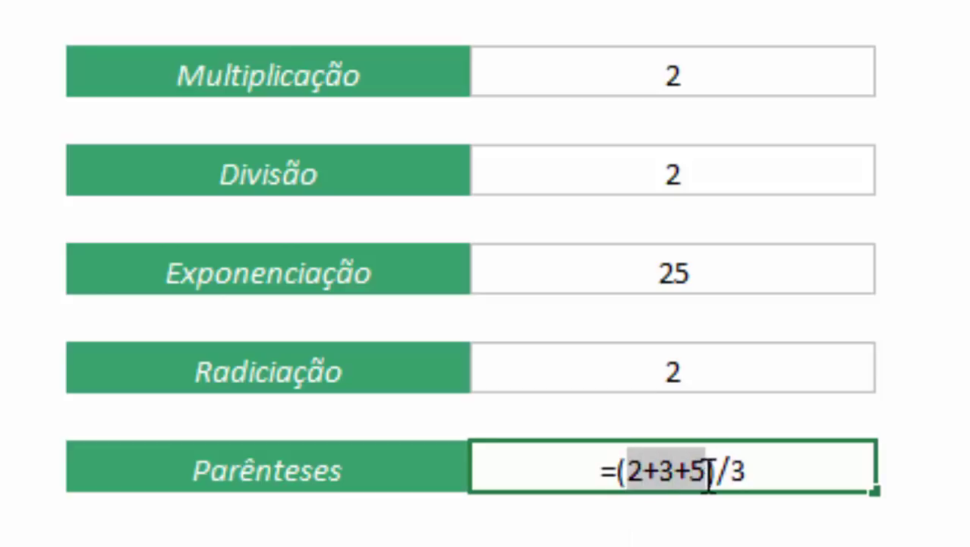
{"action": "left_click", "coordinate": [634, 466]}
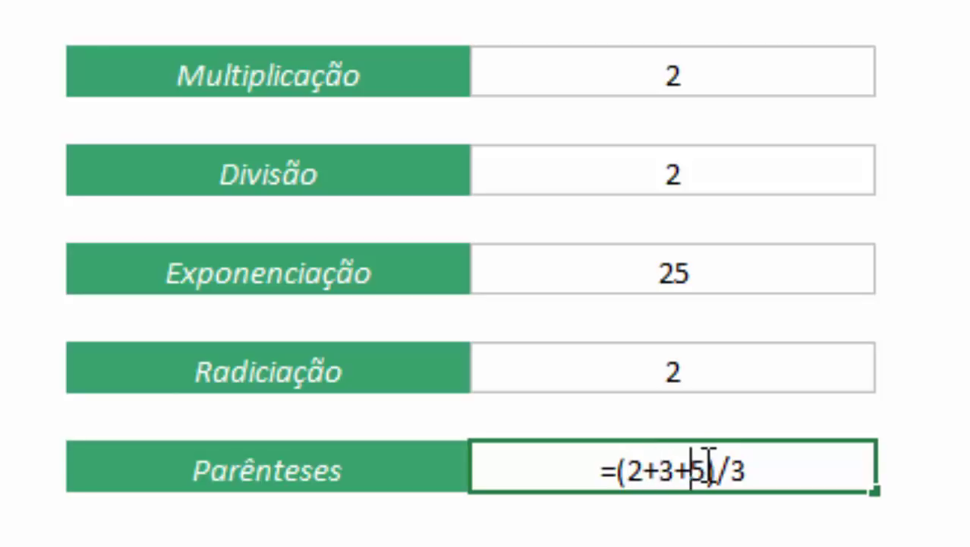
{"action": "left_click", "coordinate": [776, 462]}
{"action": "key", "text": "Return"}
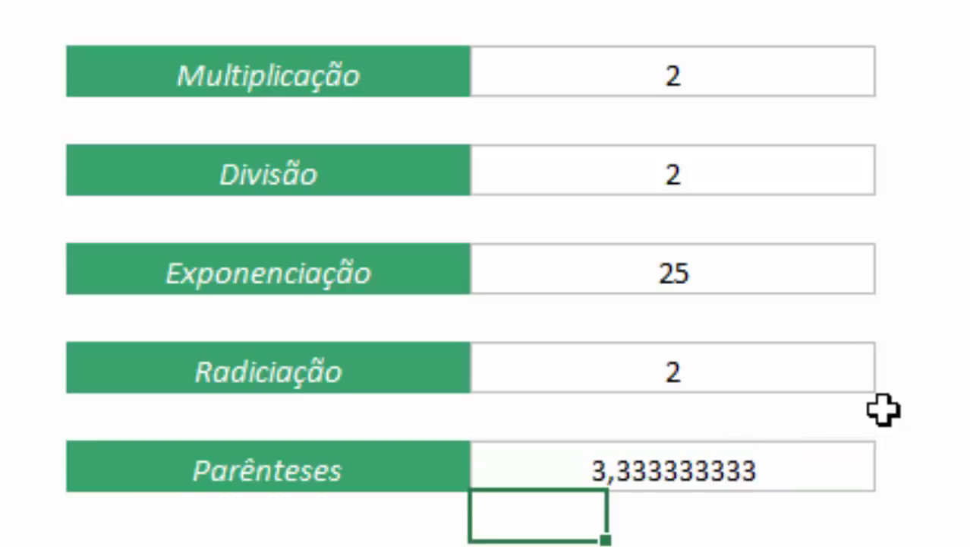
{"action": "double_click", "coordinate": [806, 463]}
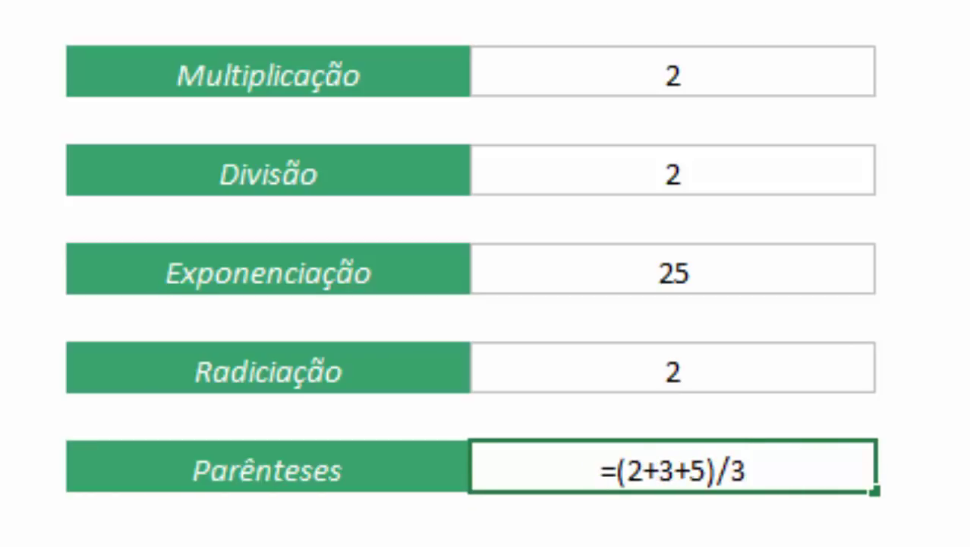
{"action": "key", "text": "Escape"}
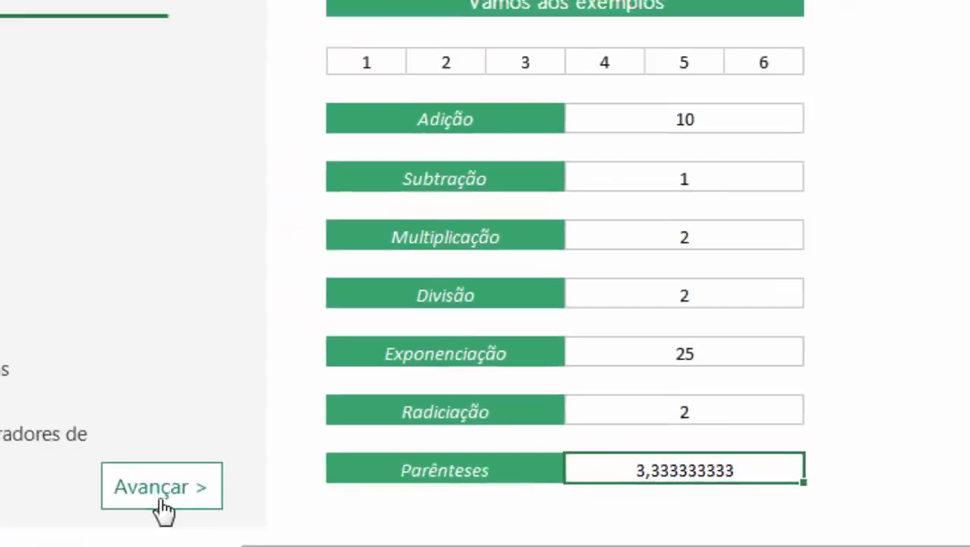
Advance to the Operadores de Comparação sheet and enter the formula =D4>F4 in the Maior que result cell.
{"action": "left_click", "coordinate": [166, 493]}
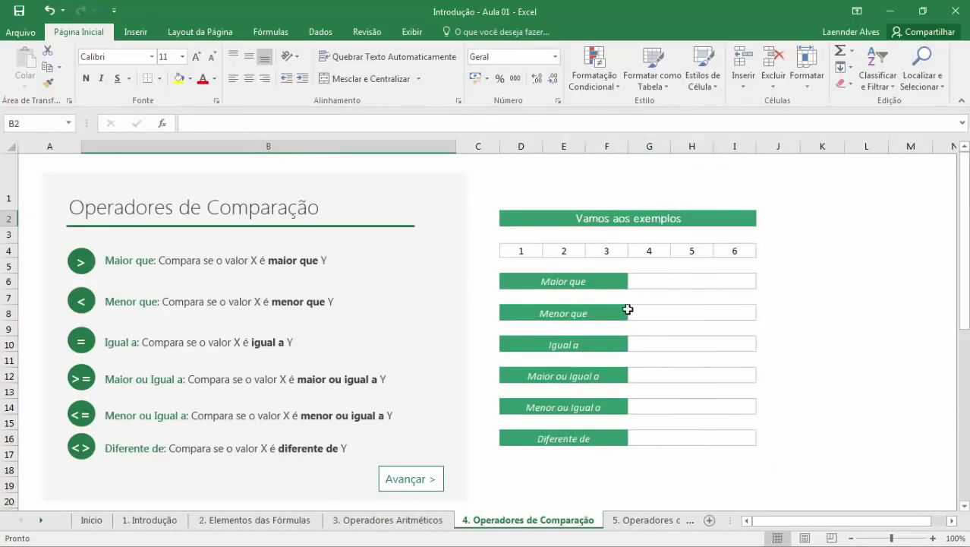
{"action": "left_click", "coordinate": [646, 282]}
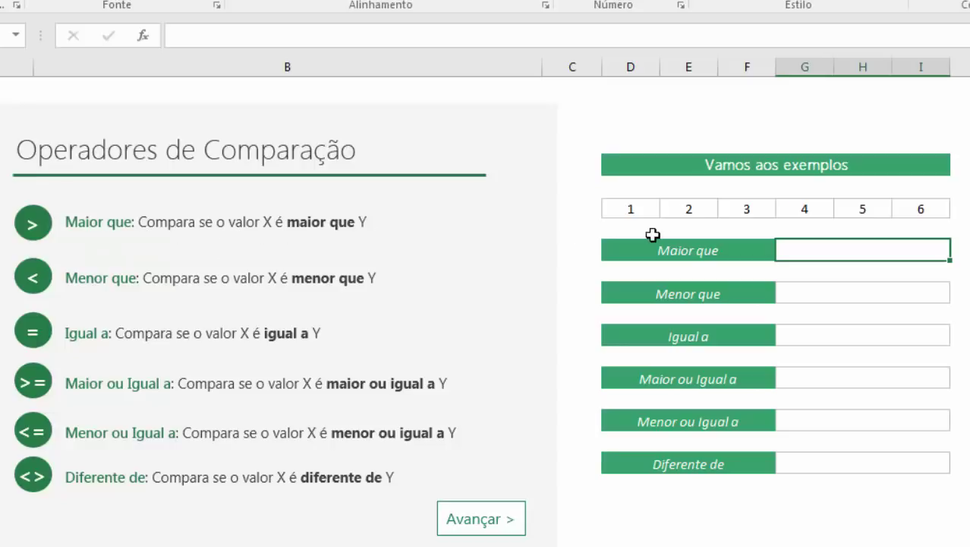
{"action": "type", "text": "="}
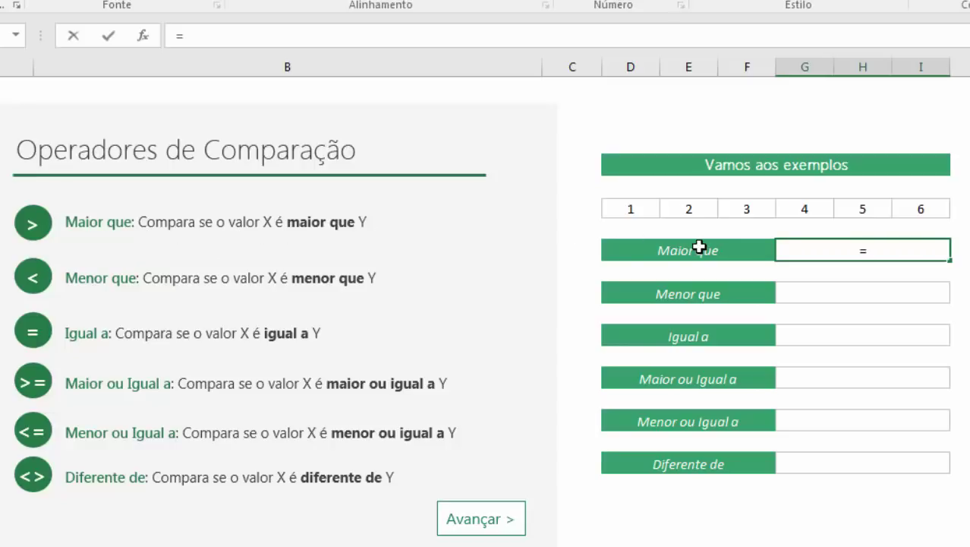
{"action": "left_click", "coordinate": [650, 213]}
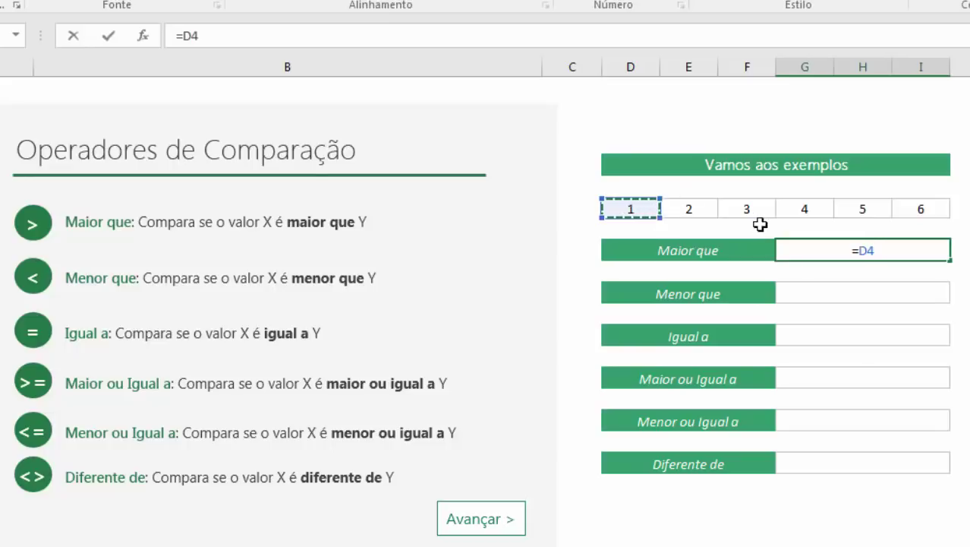
{"action": "type", "text": ">"}
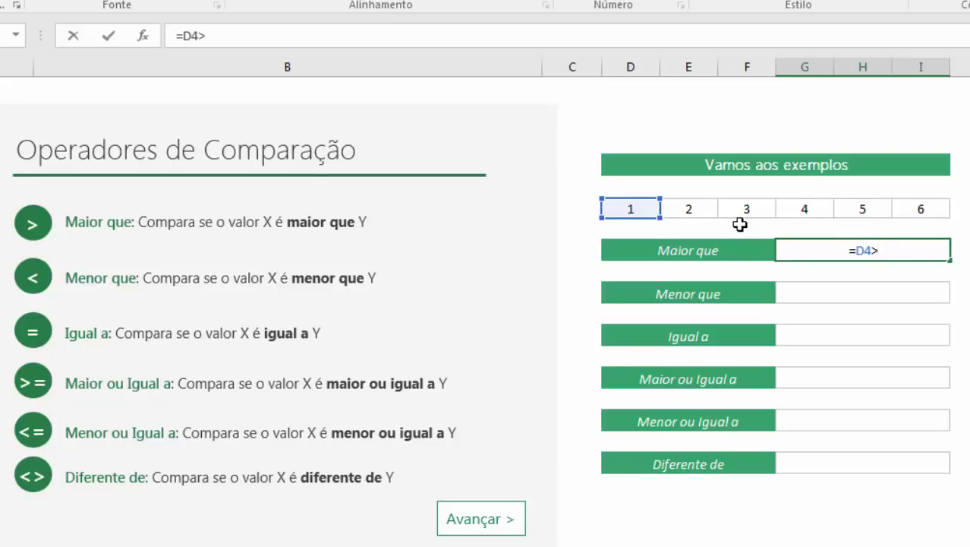
{"action": "left_click", "coordinate": [754, 215]}
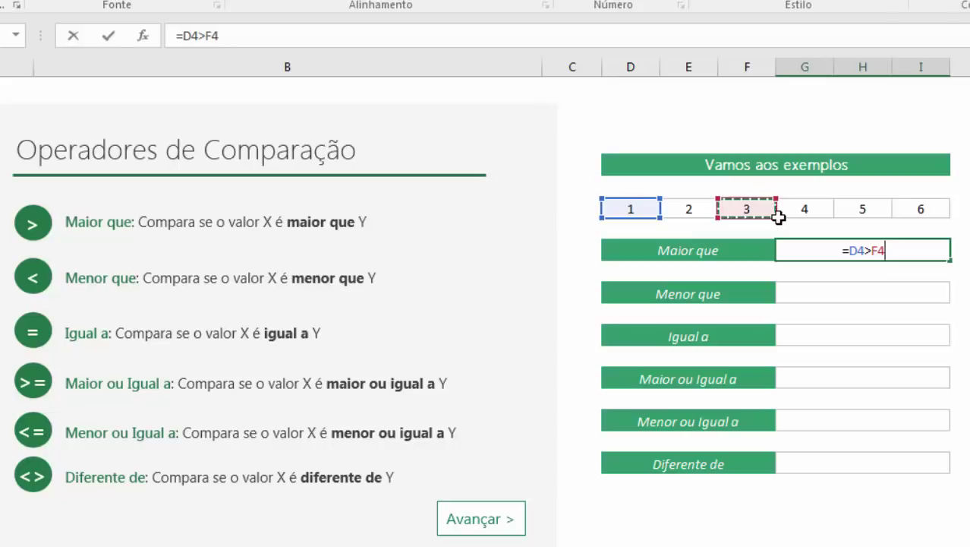
{"action": "key", "text": "Return"}
{"action": "left_click", "coordinate": [858, 250]}
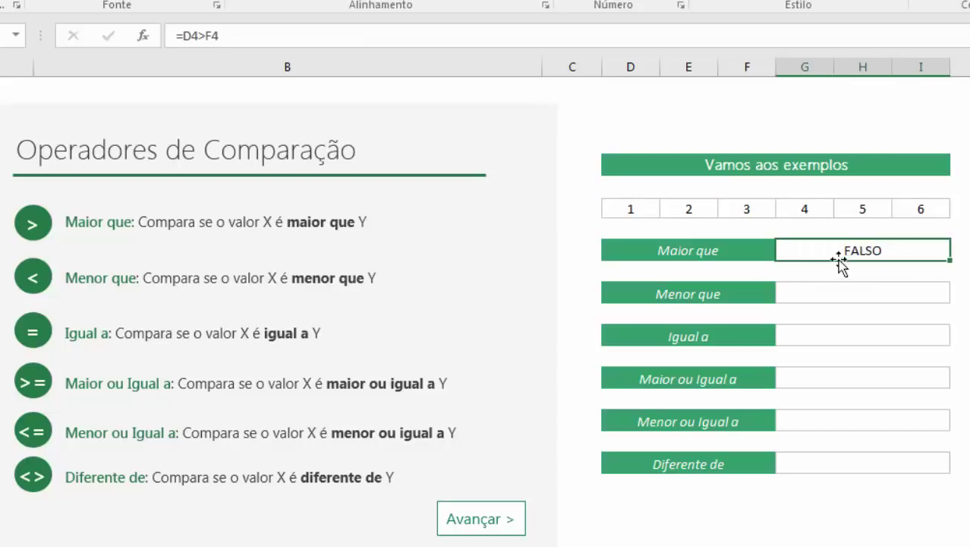
{"action": "double_click", "coordinate": [845, 251]}
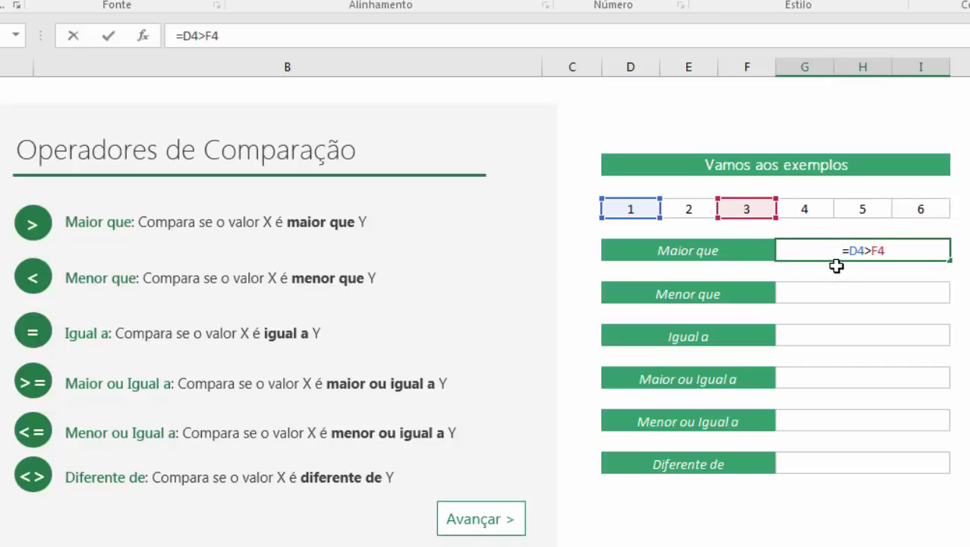
{"action": "key", "text": "Return"}
Enter the formula =D4<E4 in the Menor que result cell.
{"action": "type", "text": "="}
{"action": "left_click", "coordinate": [642, 214]}
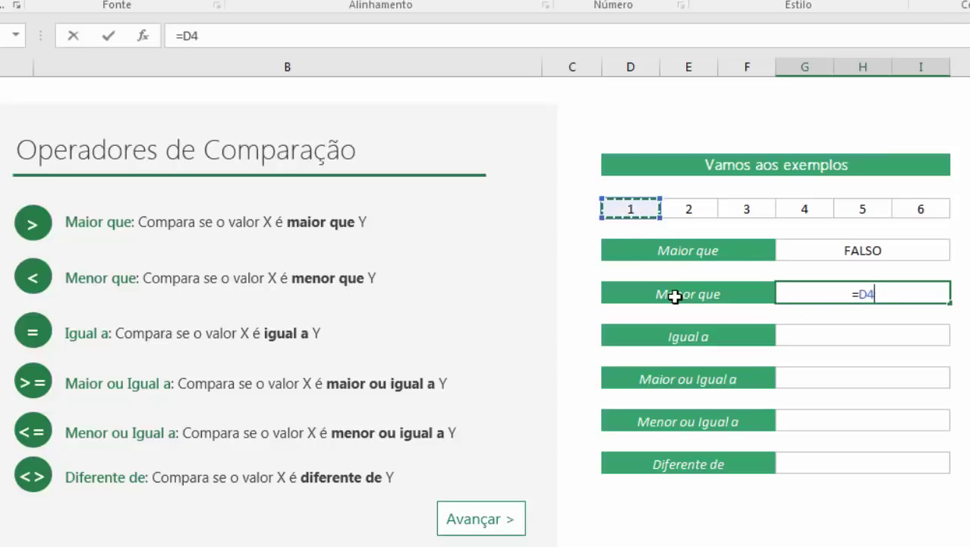
{"action": "type", "text": "<"}
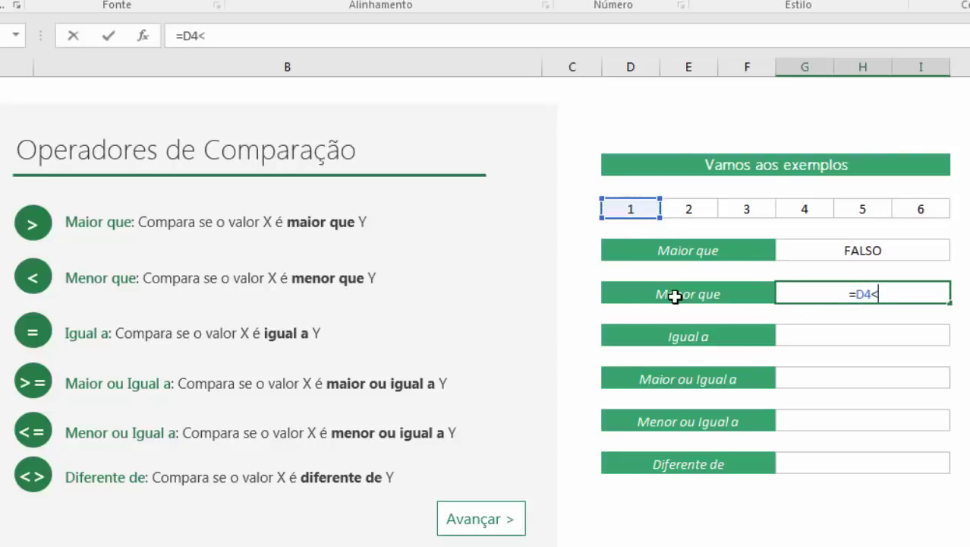
{"action": "left_click", "coordinate": [713, 208]}
{"action": "key", "text": "Return"}
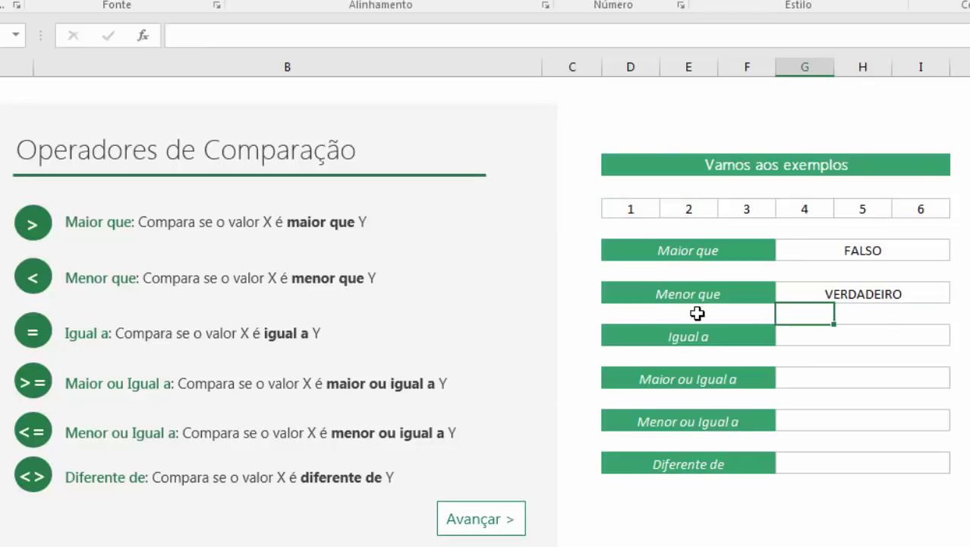
Enter the formula =D4=E4 in the Igual a result cell.
{"action": "left_click", "coordinate": [818, 334]}
{"action": "type", "text": "="}
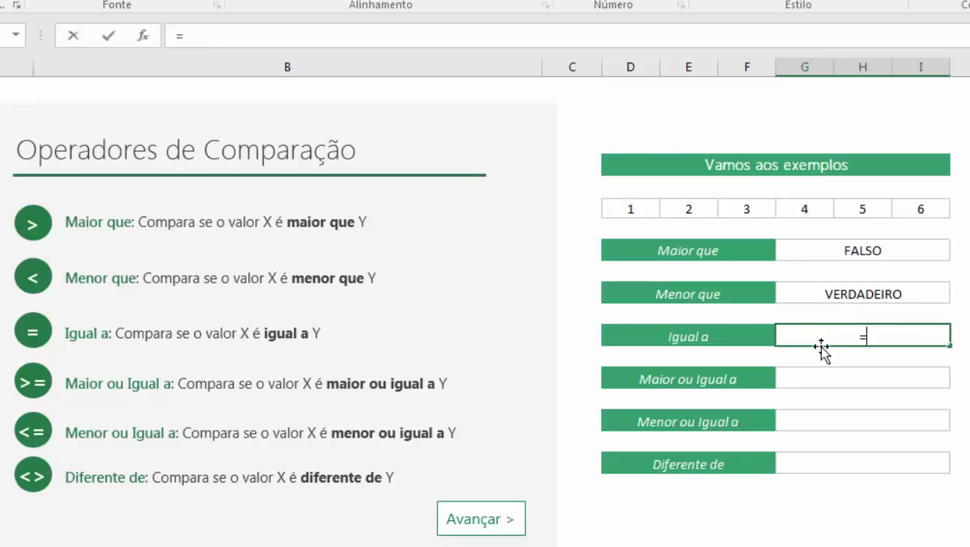
{"action": "left_click", "coordinate": [640, 210]}
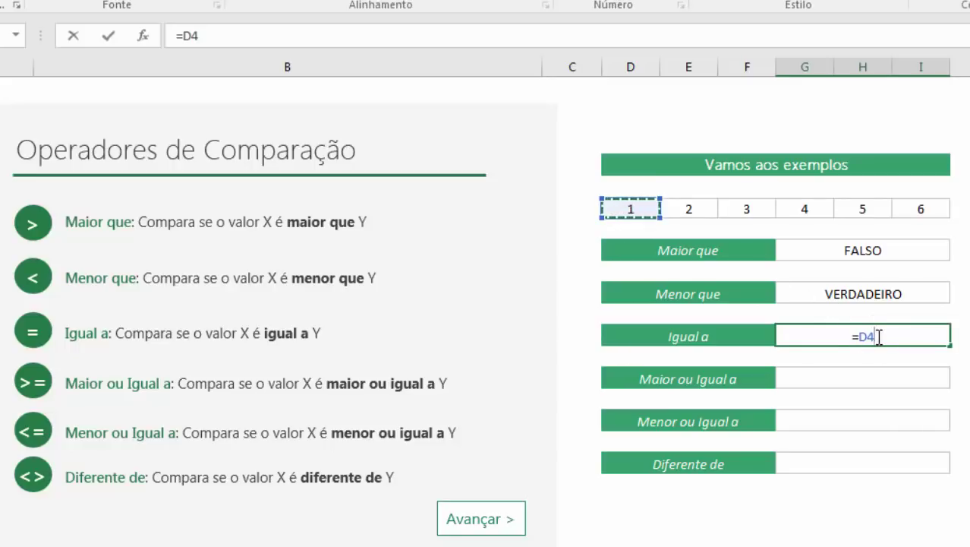
{"action": "left_click", "coordinate": [856, 334]}
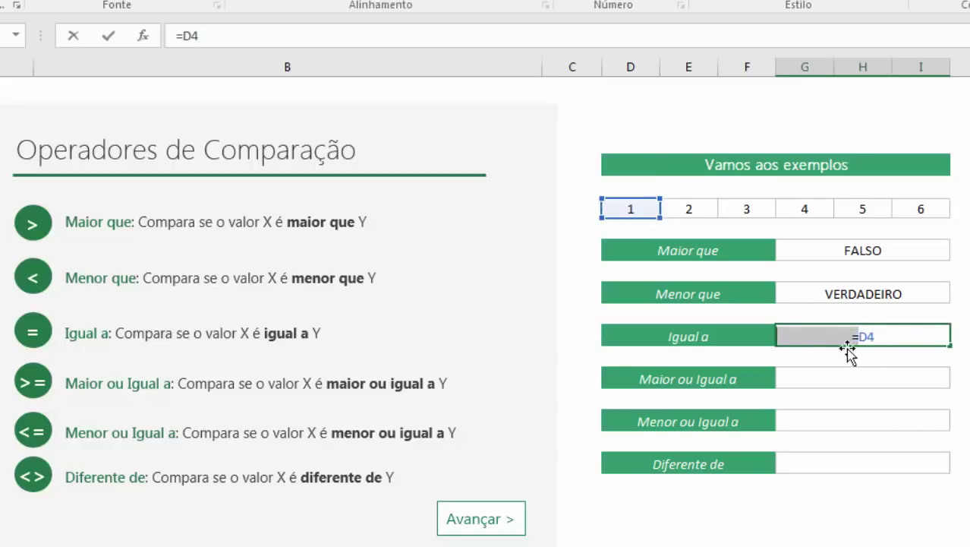
{"action": "left_click_drag", "start_coordinate": [859, 337], "coordinate": [853, 336]}
{"action": "left_click", "coordinate": [871, 336]}
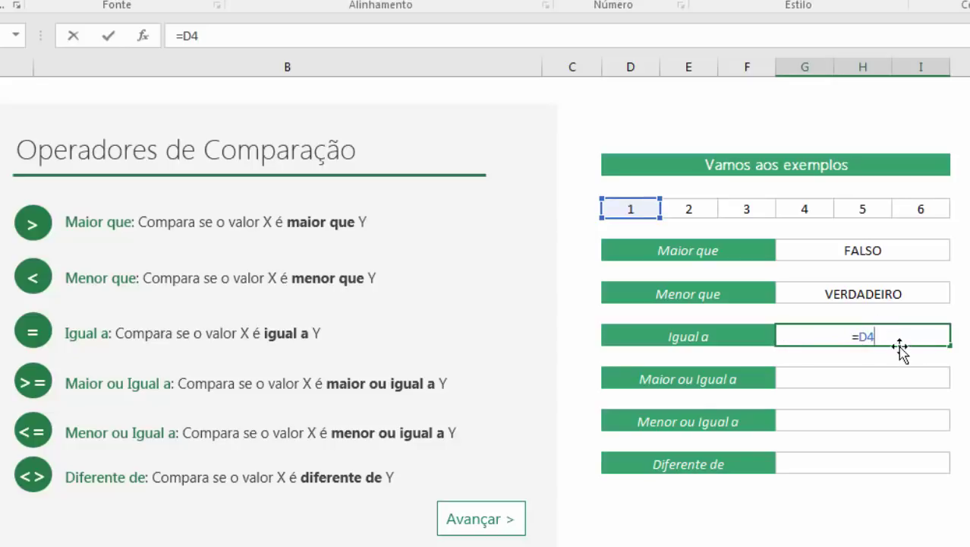
{"action": "type", "text": "="}
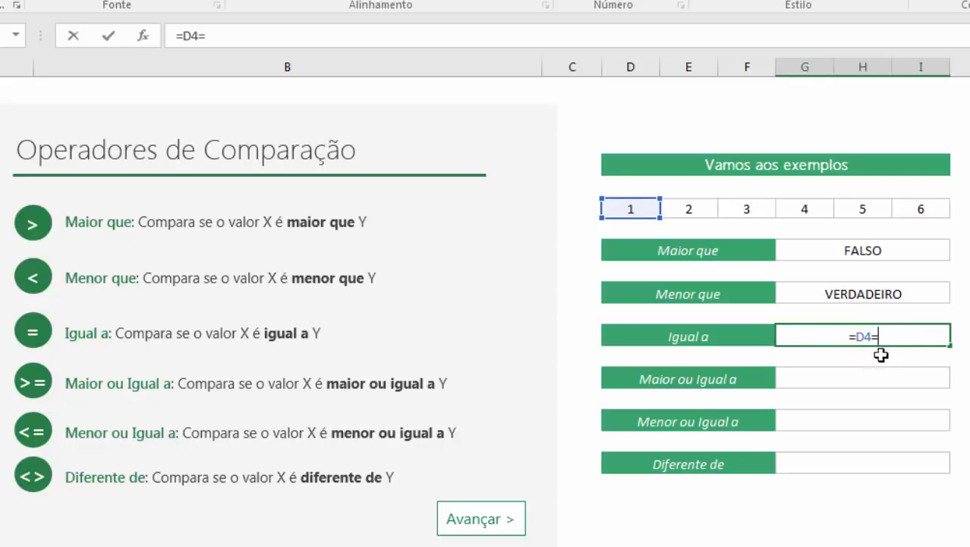
{"action": "left_click", "coordinate": [688, 209]}
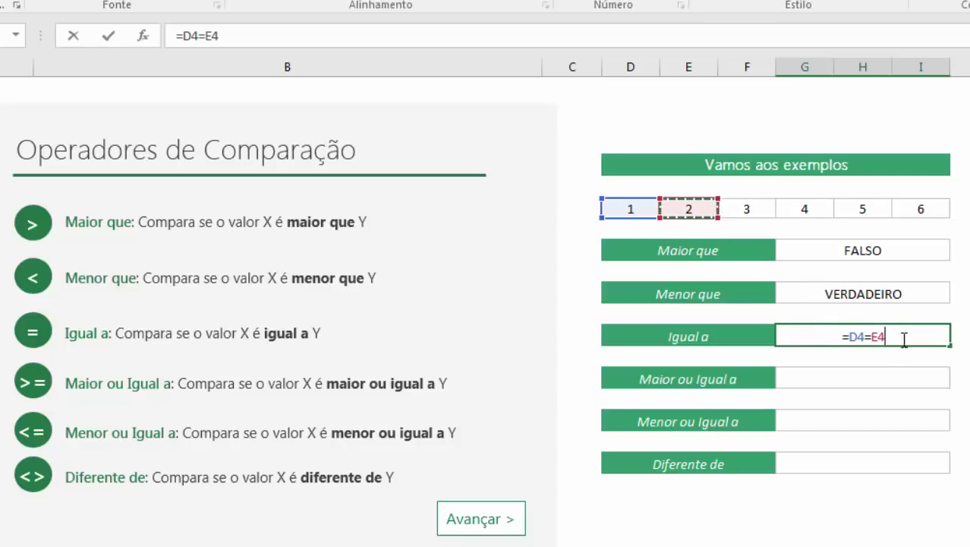
{"action": "key", "text": "Return"}
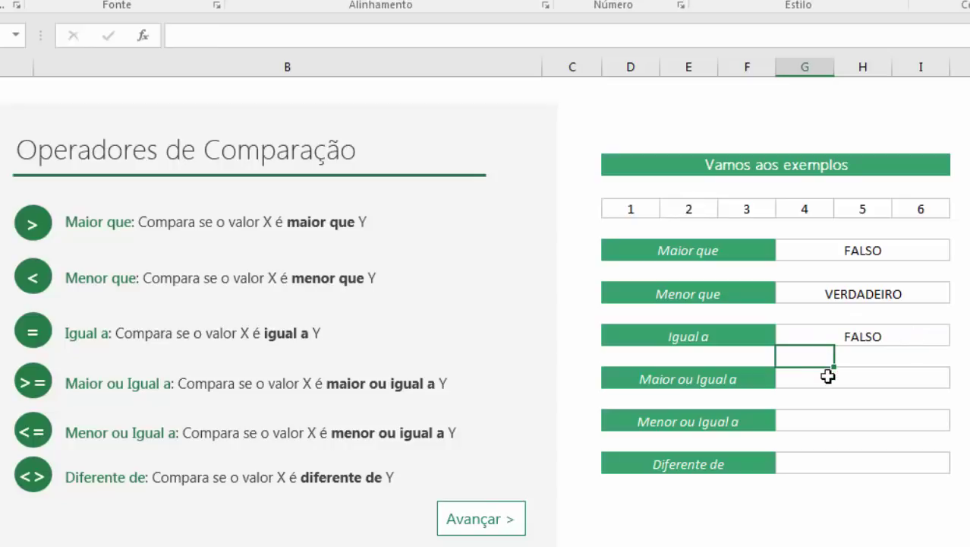
Enter the formula =E4>=D4 in the Maior ou Igual a result cell.
{"action": "type", "text": "="}
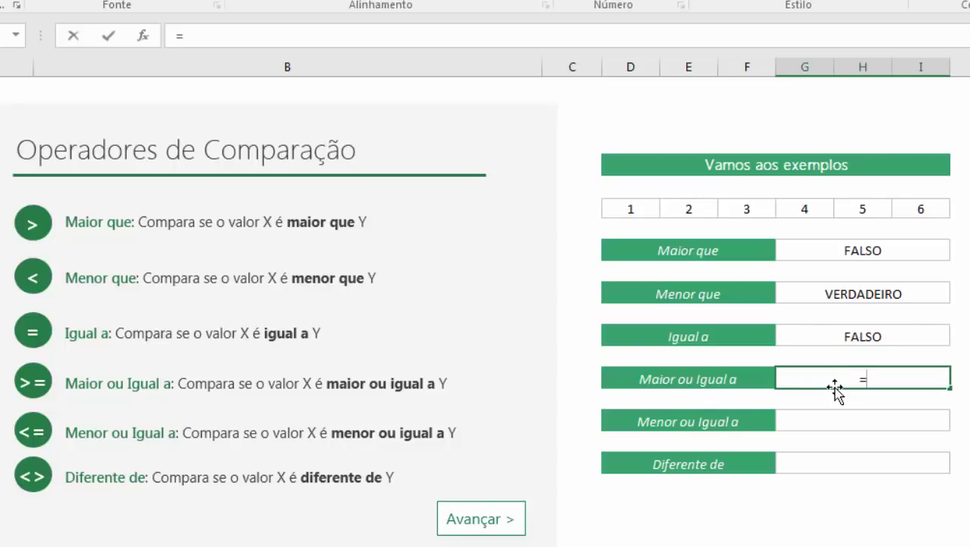
{"action": "left_click", "coordinate": [704, 215]}
{"action": "type", "text": ">="}
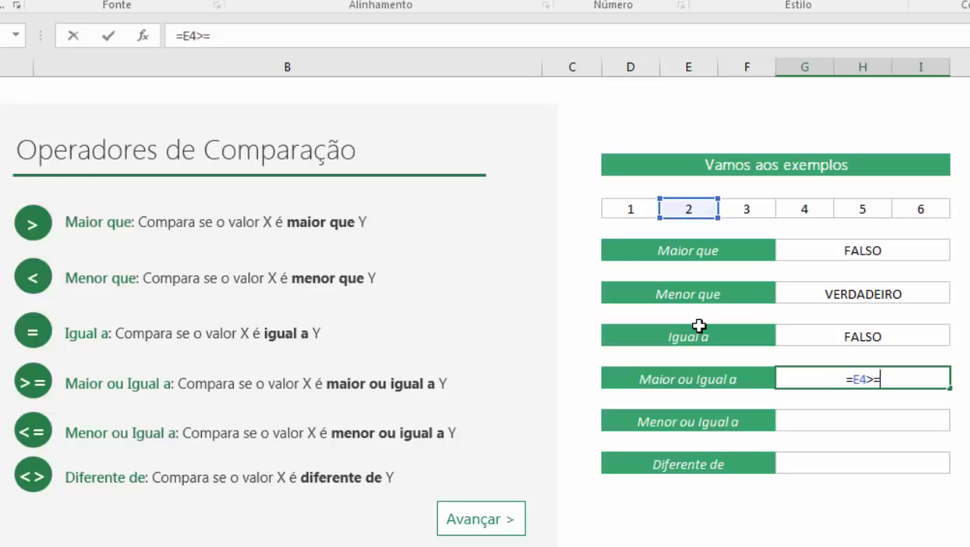
{"action": "left_click", "coordinate": [630, 210]}
{"action": "key", "text": "Return"}
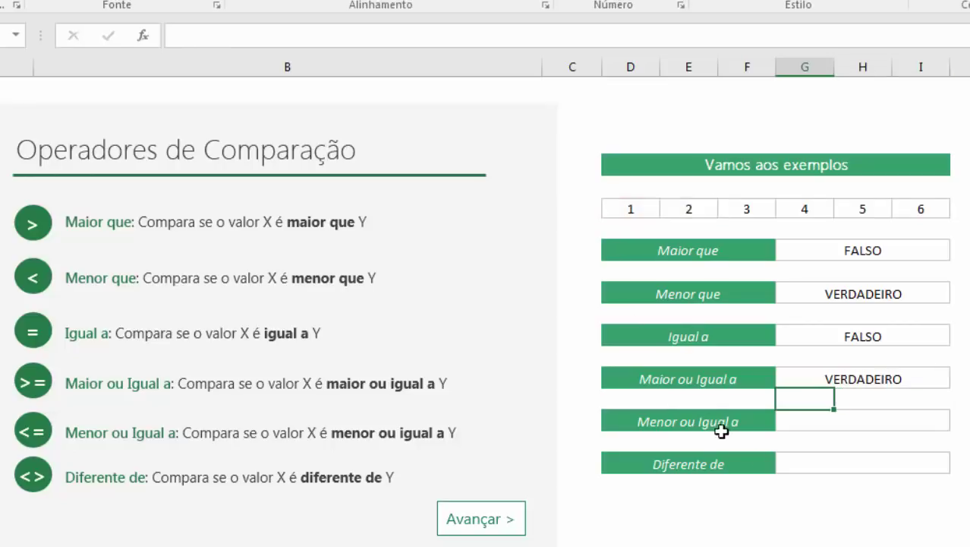
Enter the formula =G4<=F4 in the Menor ou Igual a result cell.
{"action": "left_click", "coordinate": [801, 418]}
{"action": "type", "text": "="}
{"action": "left_click", "coordinate": [792, 211]}
{"action": "type", "text": "<="}
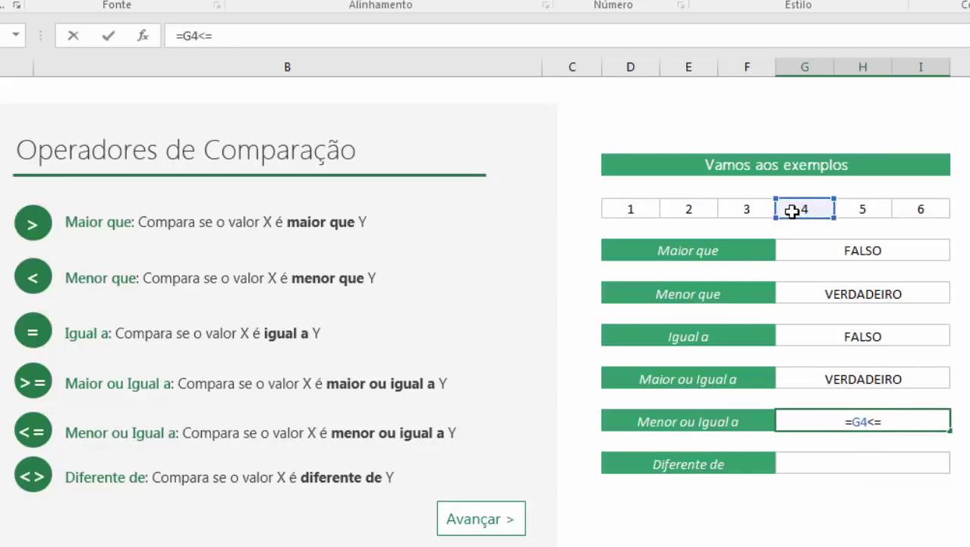
{"action": "left_click", "coordinate": [747, 210]}
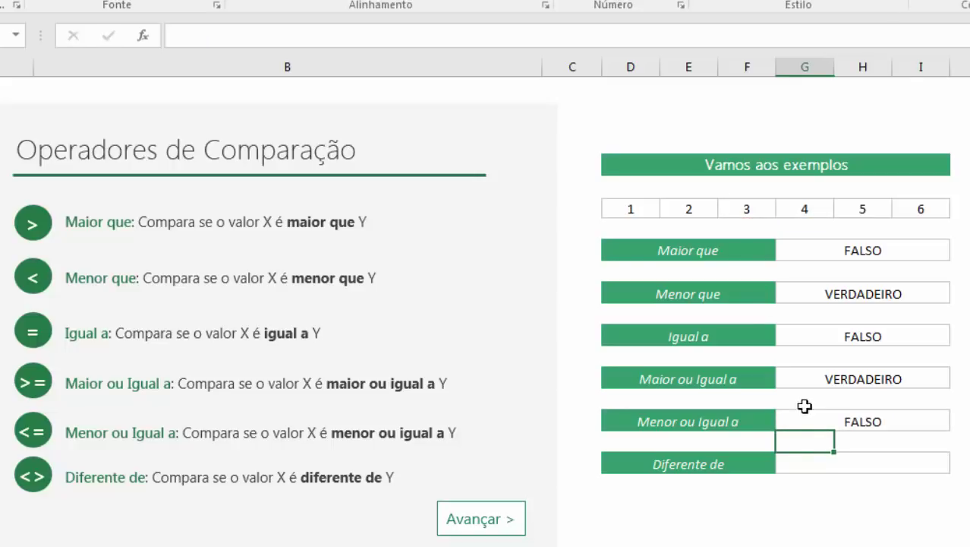
Enter the formula =G4<=4 in the Diferente de result cell.
{"action": "left_click", "coordinate": [835, 457]}
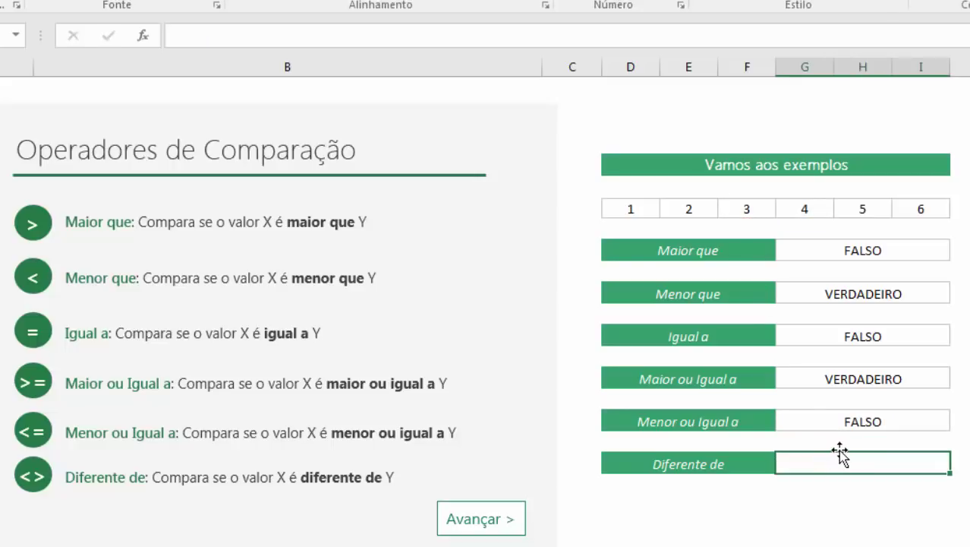
{"action": "type", "text": "="}
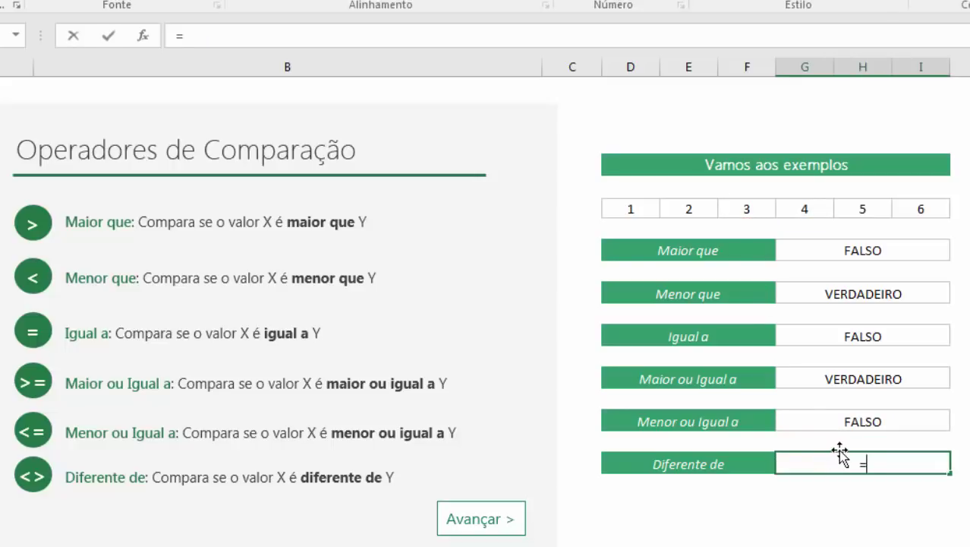
{"action": "left_click", "coordinate": [786, 211]}
{"action": "type", "text": "<=4"}
{"action": "key", "text": "Return"}
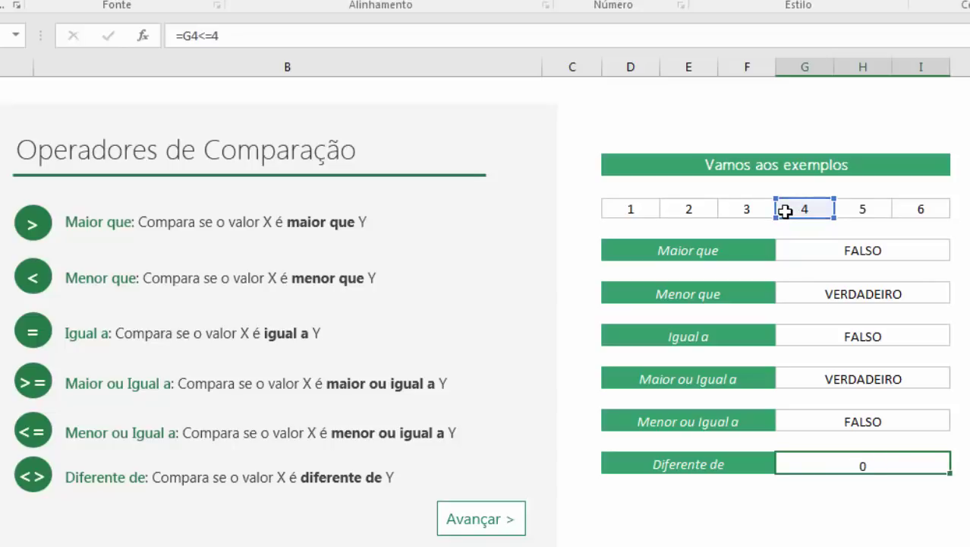
{"action": "left_click", "coordinate": [866, 459]}
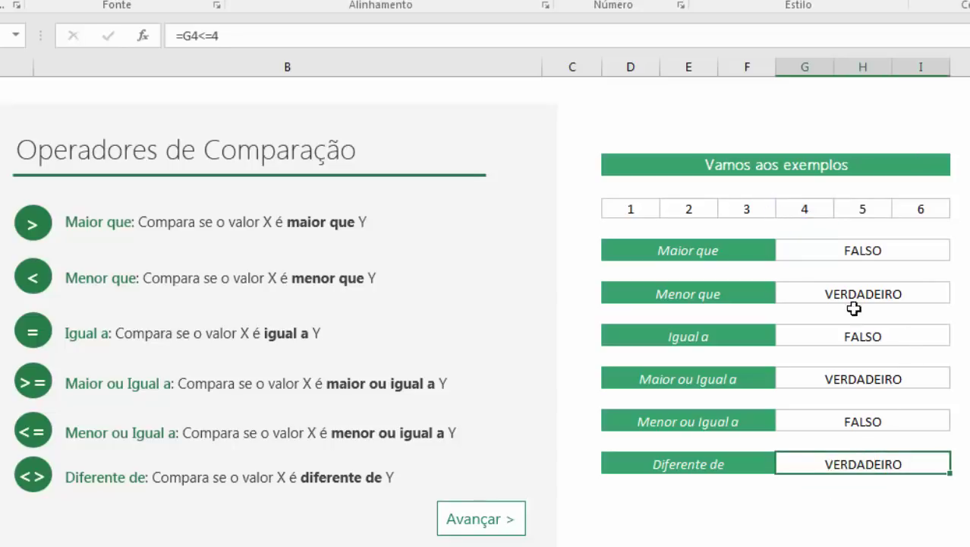
{"action": "left_click", "coordinate": [856, 252]}
{"action": "left_click", "coordinate": [635, 203]}
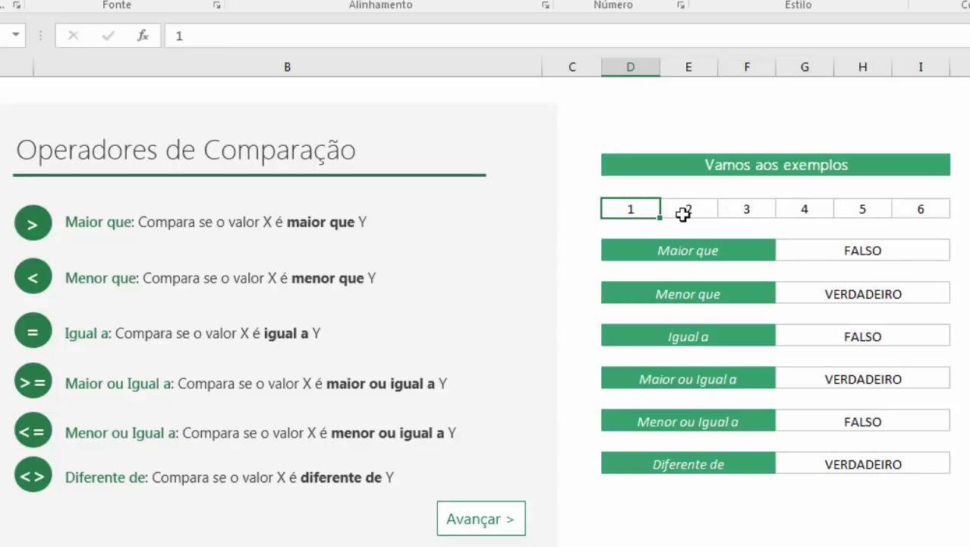
{"action": "left_click", "coordinate": [684, 215]}
Clear the formulas from all six comparison result cells, from Maior que down to Diferente de.
{"action": "left_click", "coordinate": [835, 248]}
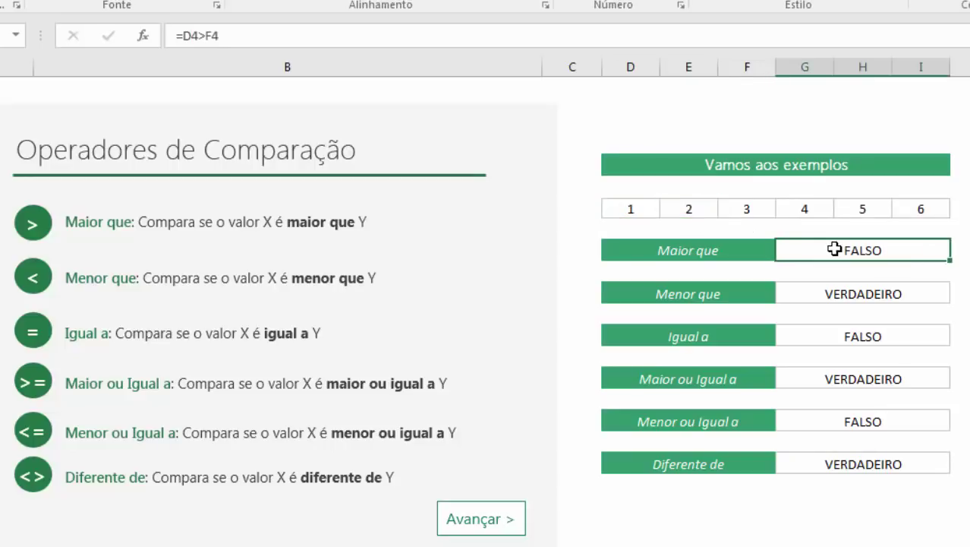
{"action": "key", "text": "Delete"}
{"action": "left_click", "coordinate": [847, 292]}
{"action": "key", "text": "Delete"}
{"action": "left_click", "coordinate": [866, 334]}
{"action": "key", "text": "Delete"}
{"action": "left_click", "coordinate": [865, 378]}
{"action": "key", "text": "Delete"}
{"action": "left_click", "coordinate": [864, 420]}
{"action": "key", "text": "Delete"}
{"action": "left_click", "coordinate": [862, 460]}
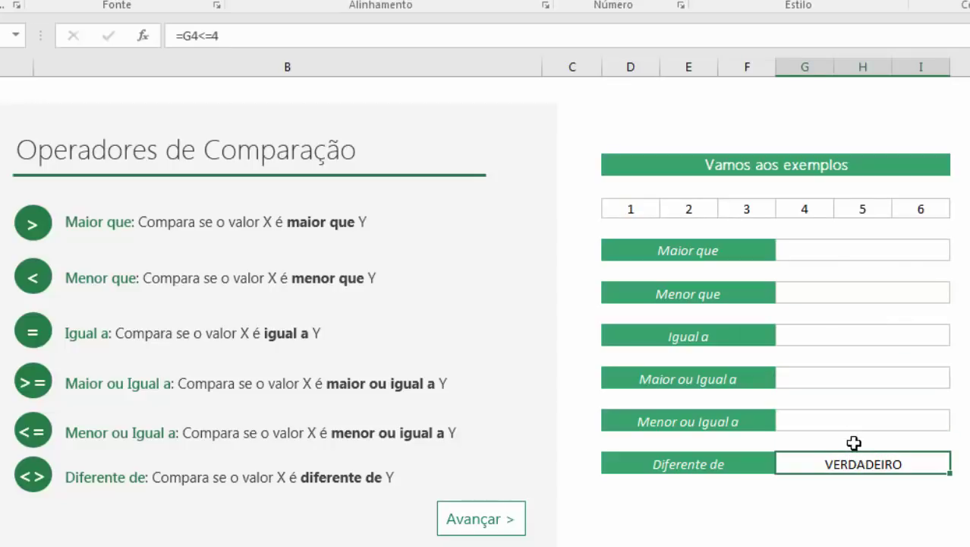
{"action": "left_click", "coordinate": [805, 333]}
{"action": "left_click", "coordinate": [873, 461]}
{"action": "key", "text": "Delete"}
{"action": "left_click", "coordinate": [853, 335]}
{"action": "type", "text": "="}
{"action": "key", "text": "Escape"}
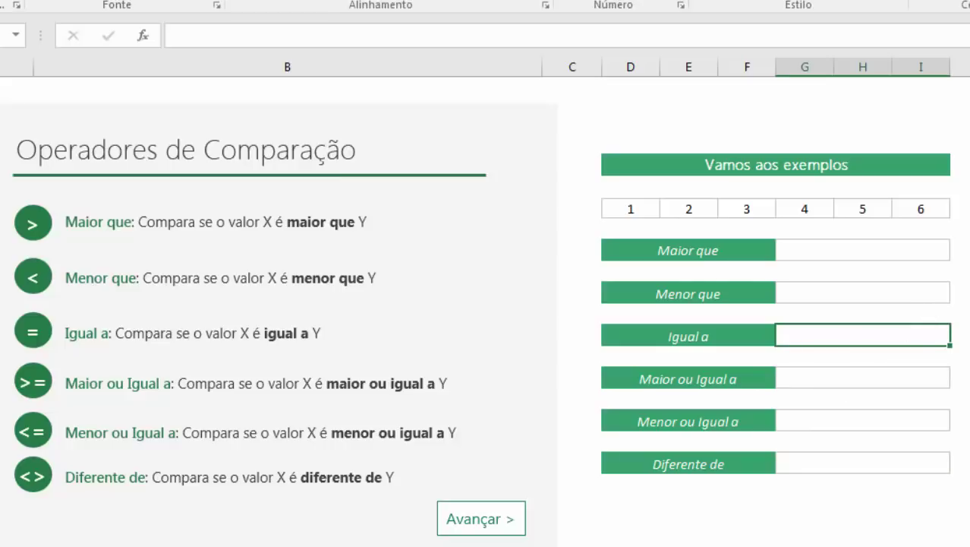
Replace the first example value, in cell D4, with the text Uva.
{"action": "left_click", "coordinate": [645, 211]}
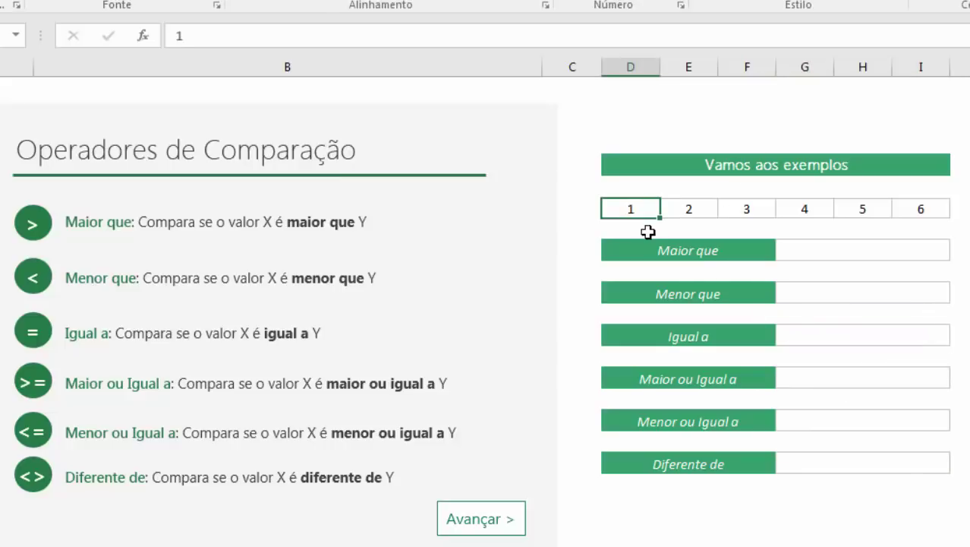
{"action": "type", "text": "Uva"}
{"action": "key", "text": "Return"}
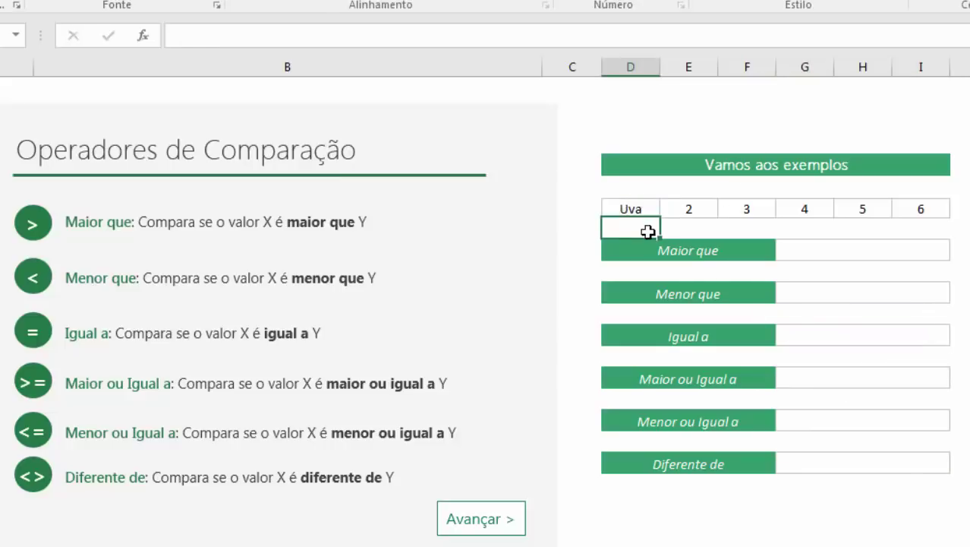
Enter the formula =D4="Pêra" in the Igual a result cell and reopen it to review its reference.
{"action": "left_click", "coordinate": [844, 351]}
{"action": "left_click", "coordinate": [845, 334]}
{"action": "type", "text": "="}
{"action": "left_click", "coordinate": [640, 211]}
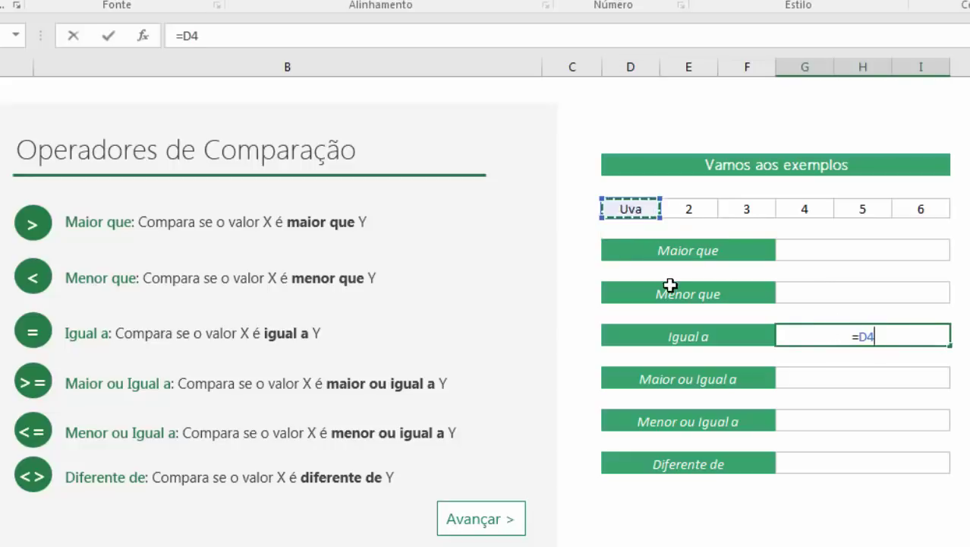
{"action": "type", "text": "=\"Pe"}
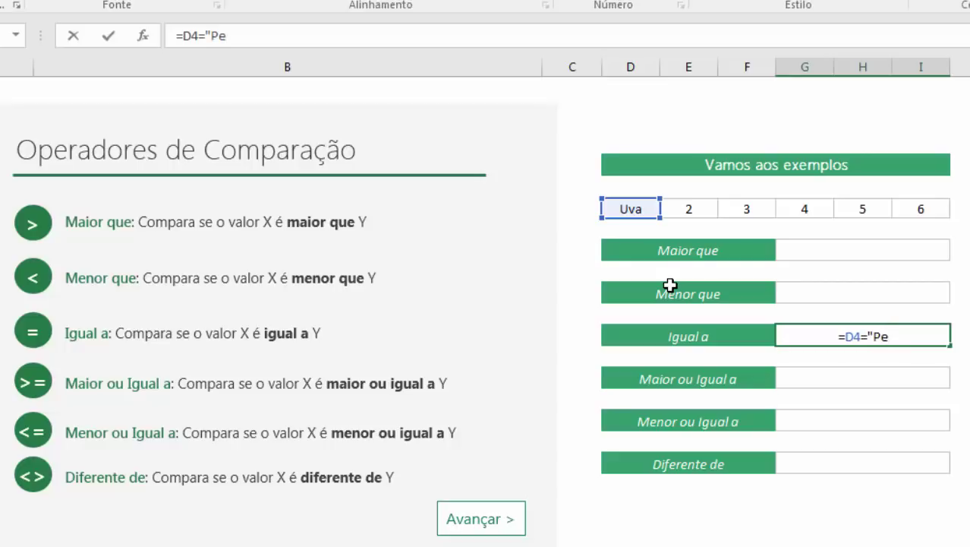
{"action": "key", "text": "BackSpace"}
{"action": "type", "text": "êra\""}
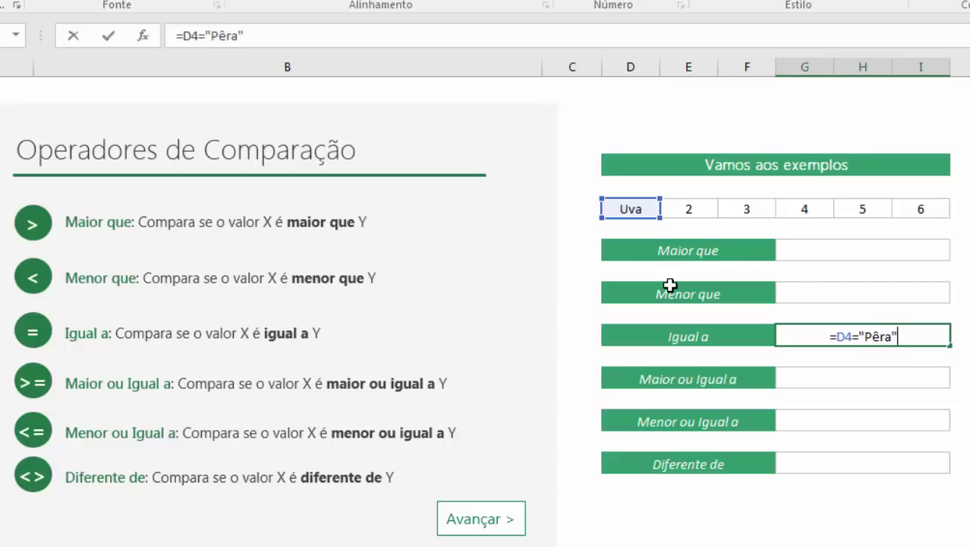
{"action": "key", "text": "Return"}
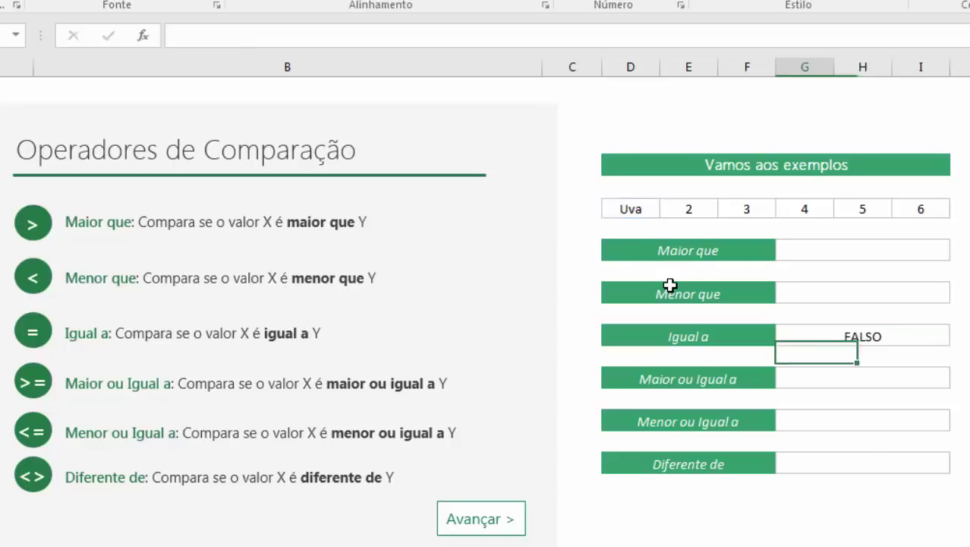
{"action": "key", "text": "Up"}
{"action": "key", "text": "F2"}
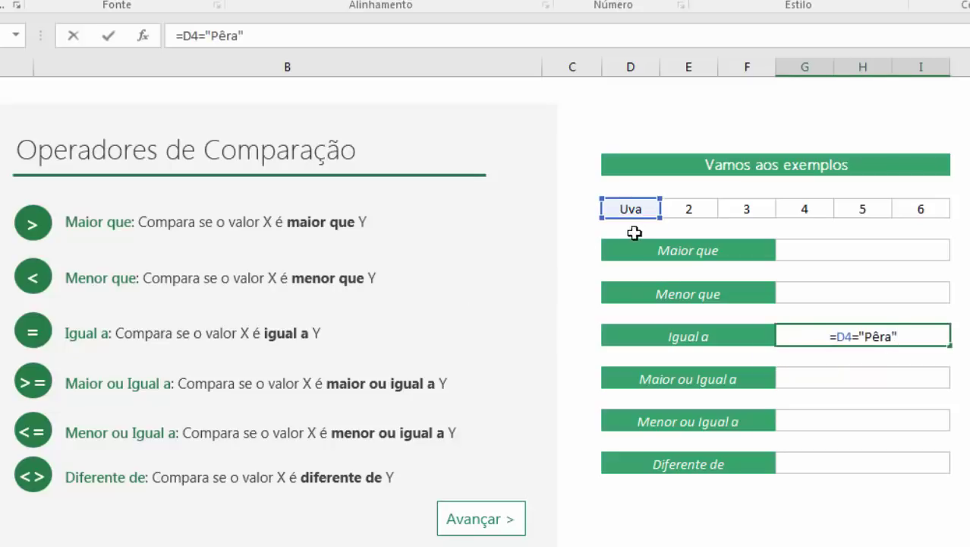
Enter the formula =D4<>"Pêra" in the Diferente de result cell.
{"action": "left_click", "coordinate": [855, 457]}
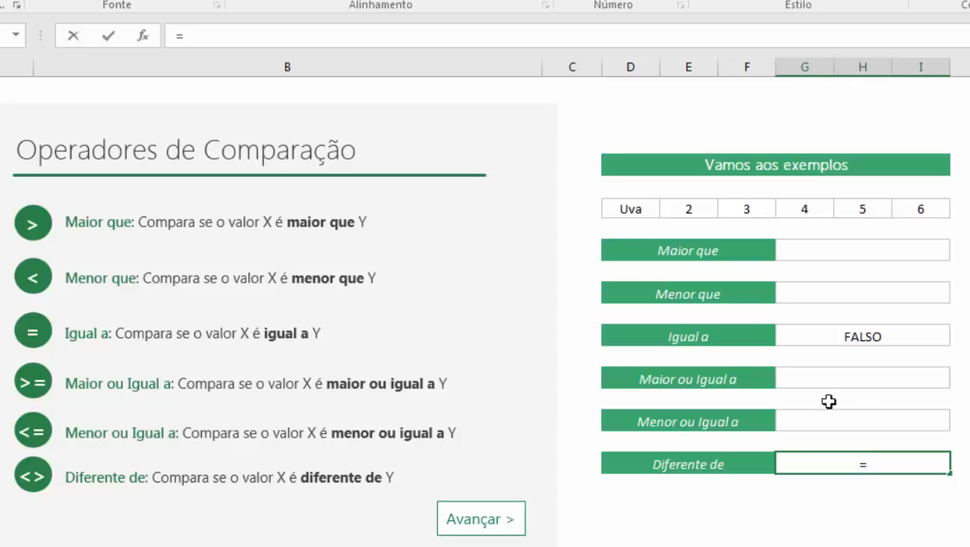
{"action": "left_click", "coordinate": [617, 205]}
{"action": "type", "text": "<>\""}
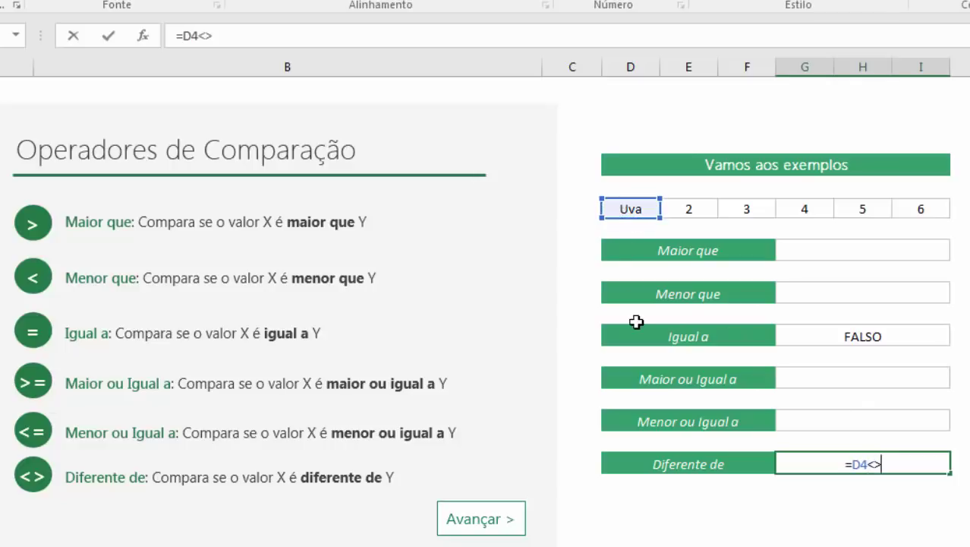
{"action": "type", "text": "Pera"}
{"action": "key", "text": "BackSpace"}
{"action": "key", "text": "BackSpace"}
{"action": "key", "text": "BackSpace"}
{"action": "type", "text": "êra\""}
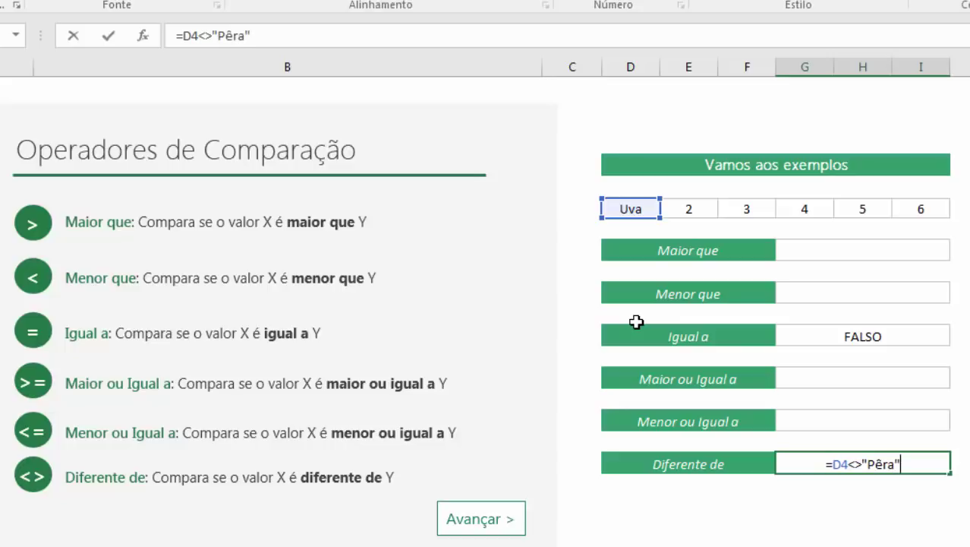
{"action": "key", "text": "Return"}
{"action": "key", "text": "Up"}
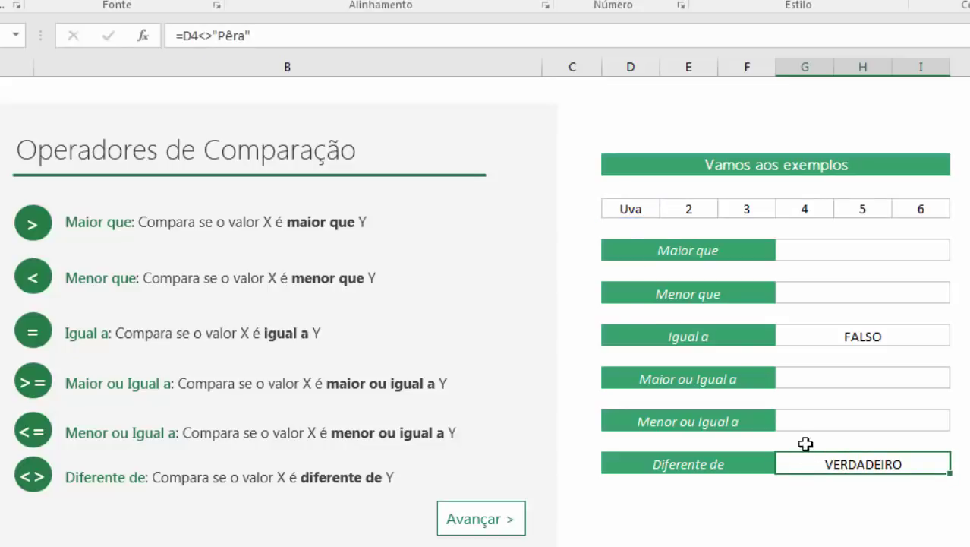
Replace the second example value, in cell E4, with the text Maçã.
{"action": "left_click", "coordinate": [846, 255]}
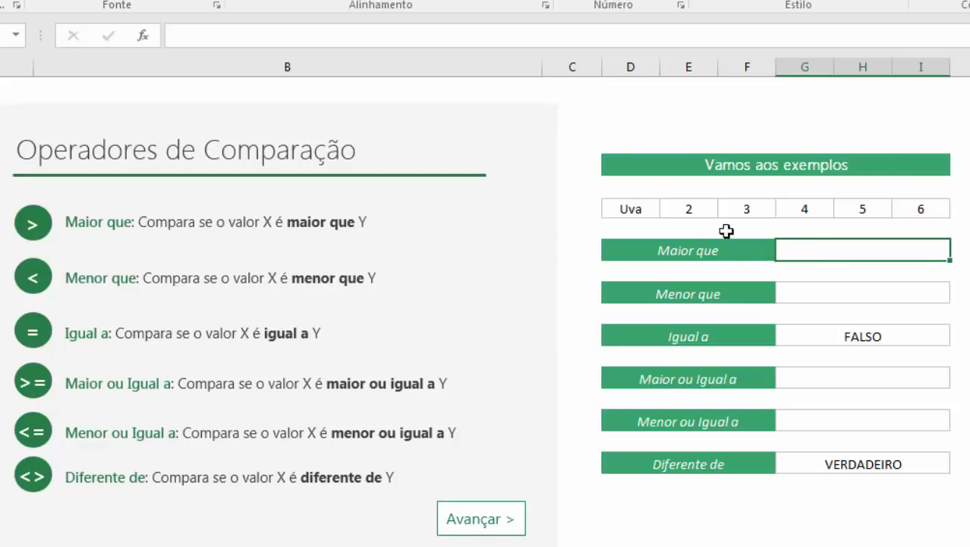
{"action": "left_click", "coordinate": [691, 208]}
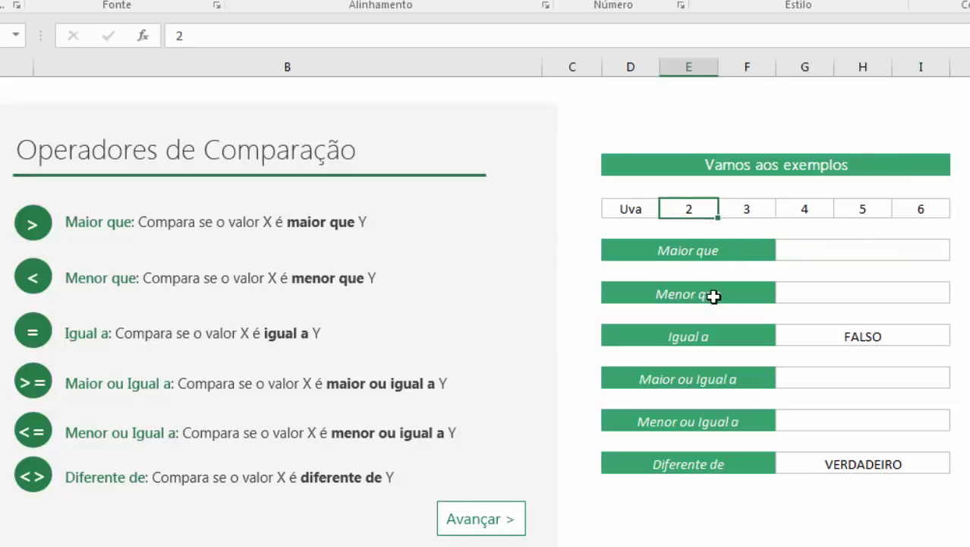
{"action": "type", "text": "M"}
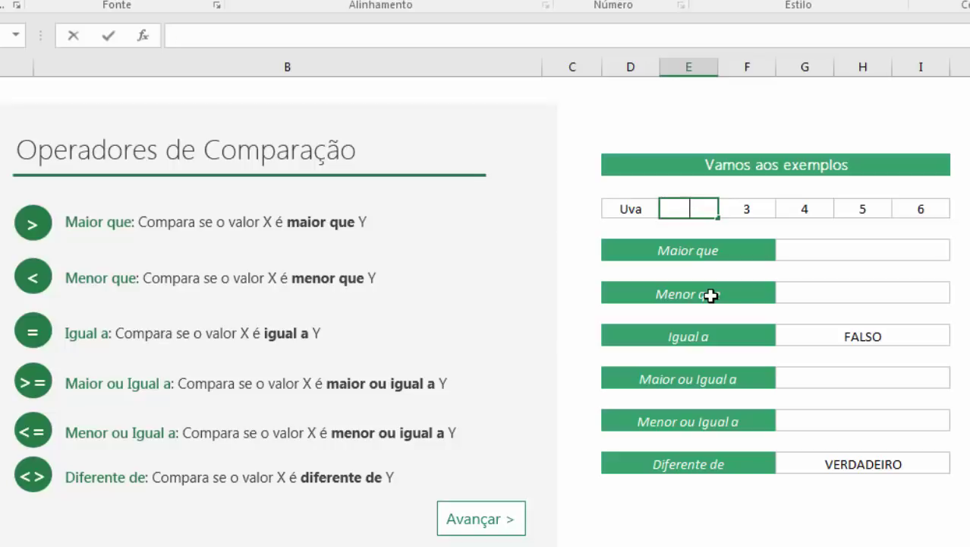
{"action": "type", "text": "Maça"}
{"action": "key", "text": "Return"}
{"action": "key", "text": "Up"}
{"action": "key", "text": "F2"}
{"action": "key", "text": "BackSpace"}
{"action": "type", "text": "ã"}
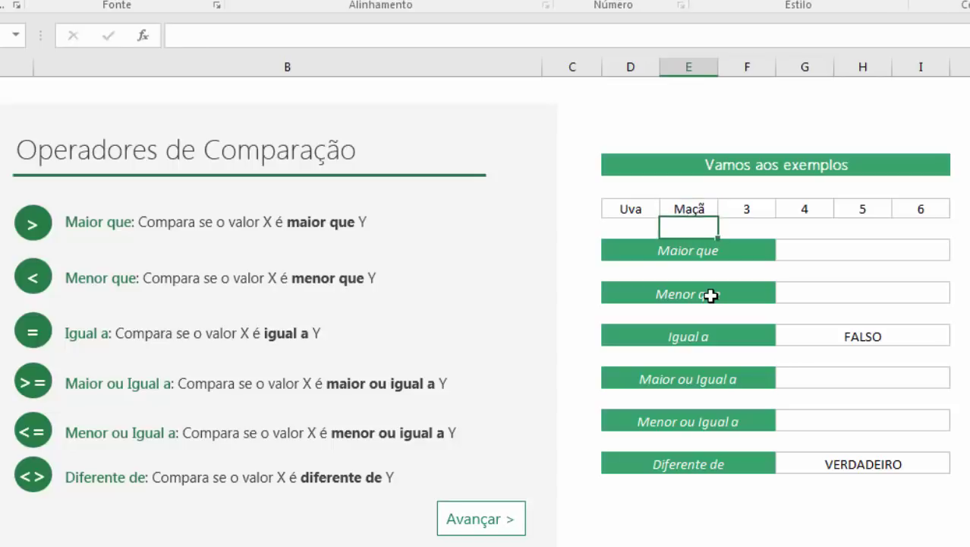
{"action": "key", "text": "Return"}
Enter the formula =D4<E4 in the Maior que result cell and review its references.
{"action": "type", "text": "="}
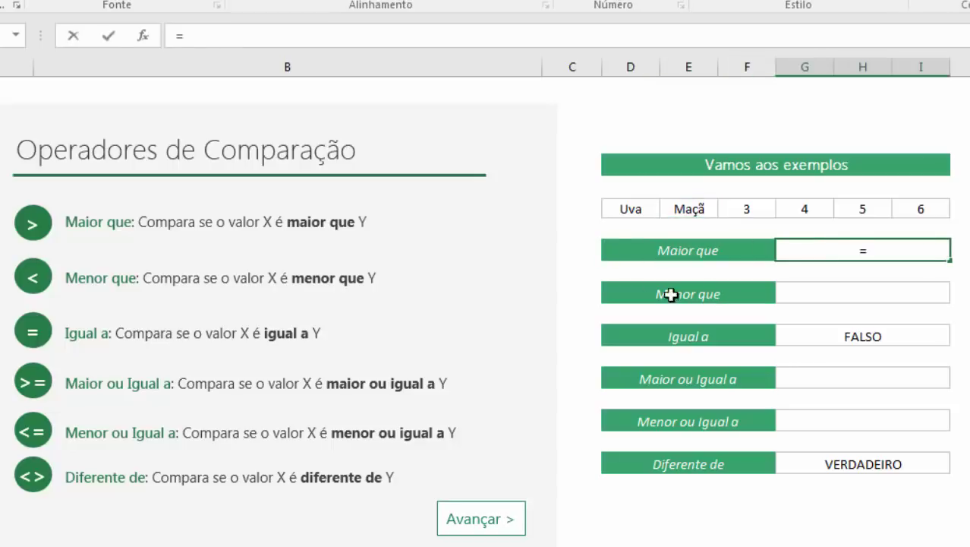
{"action": "left_click", "coordinate": [633, 209]}
{"action": "type", "text": "<"}
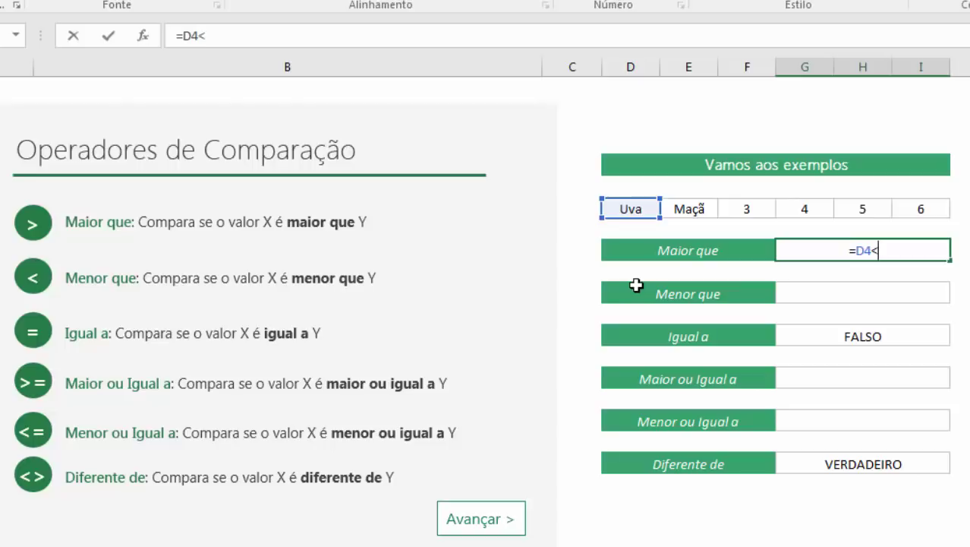
{"action": "left_click", "coordinate": [683, 214]}
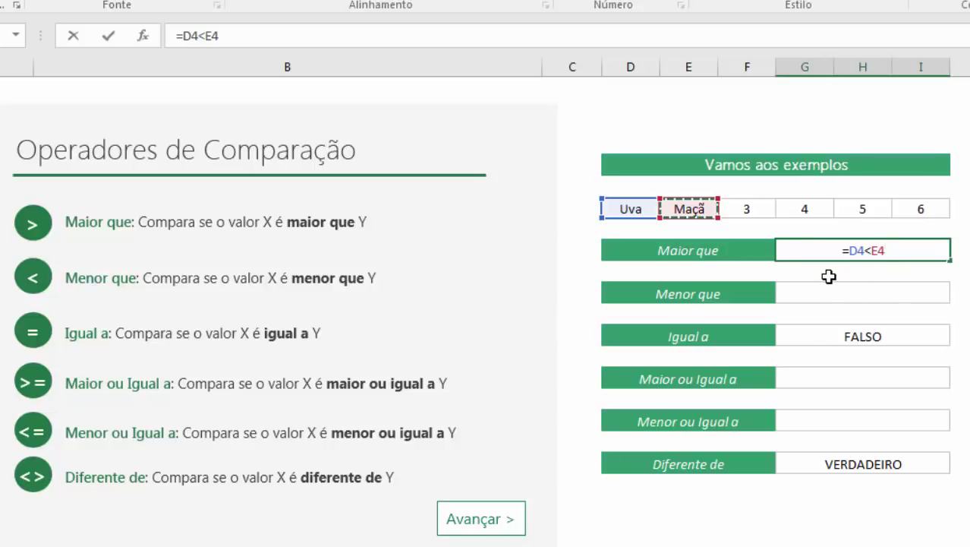
{"action": "key", "text": "Return"}
{"action": "double_click", "coordinate": [914, 246]}
{"action": "key", "text": "Return"}
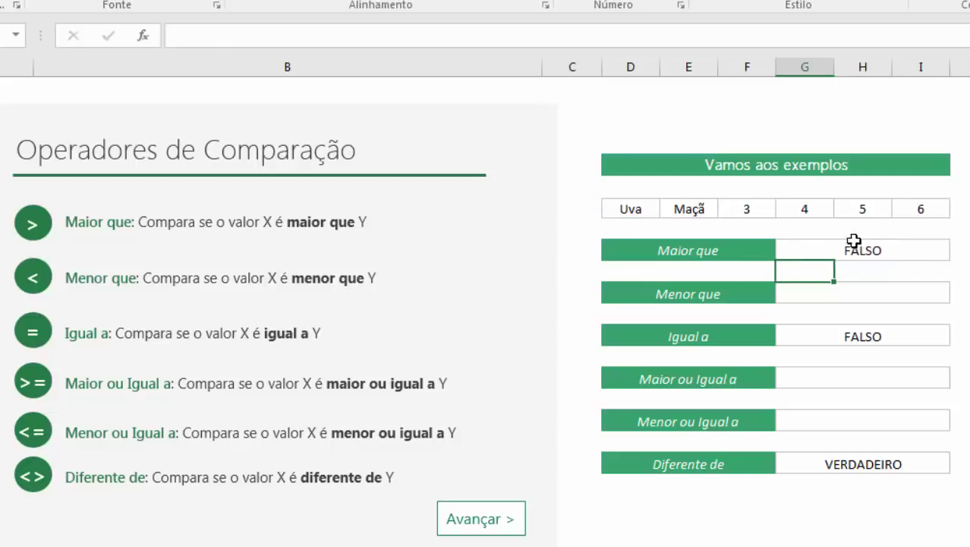
{"action": "left_click", "coordinate": [860, 245]}
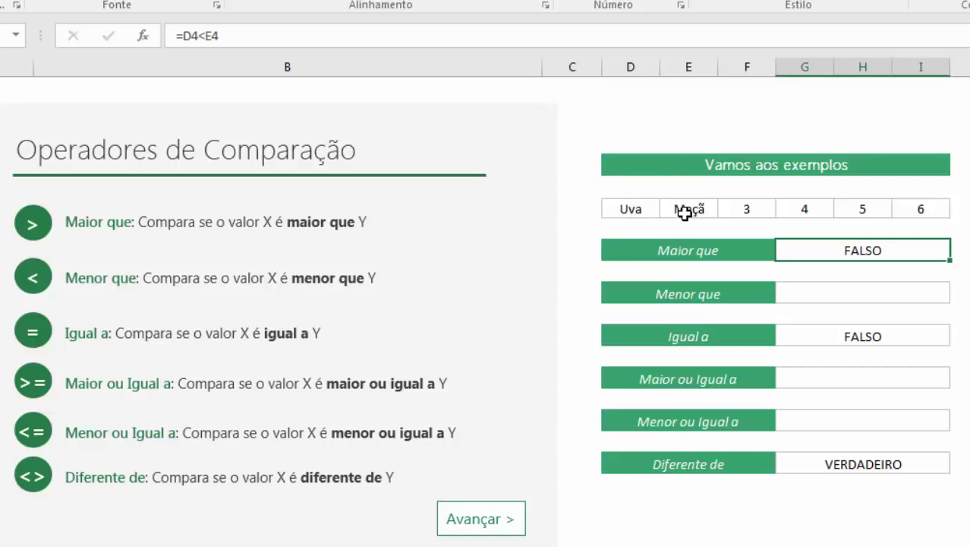
Enter the formula =E4<D4 in the Menor que result cell.
{"action": "left_click", "coordinate": [805, 285]}
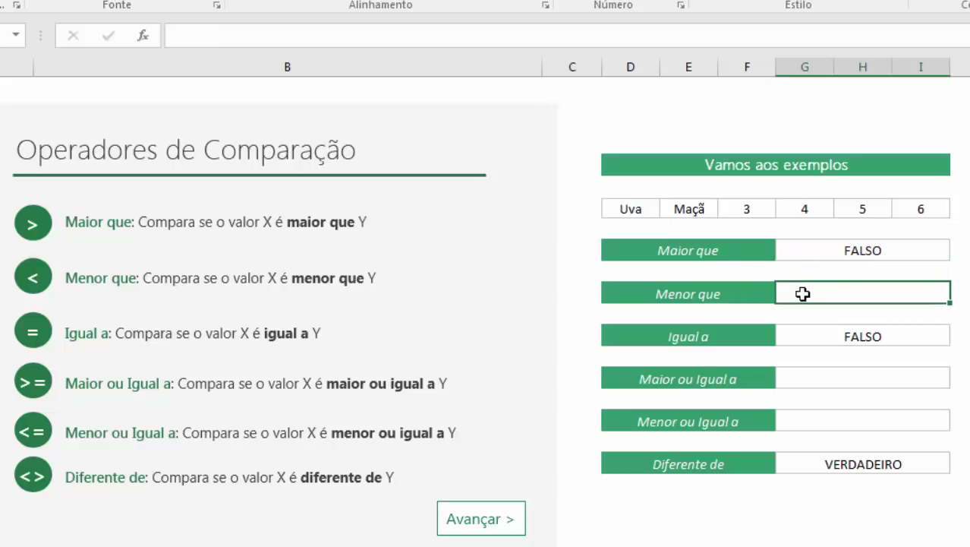
{"action": "type", "text": "="}
{"action": "left_click", "coordinate": [688, 209]}
{"action": "type", "text": "<"}
{"action": "left_click", "coordinate": [630, 208]}
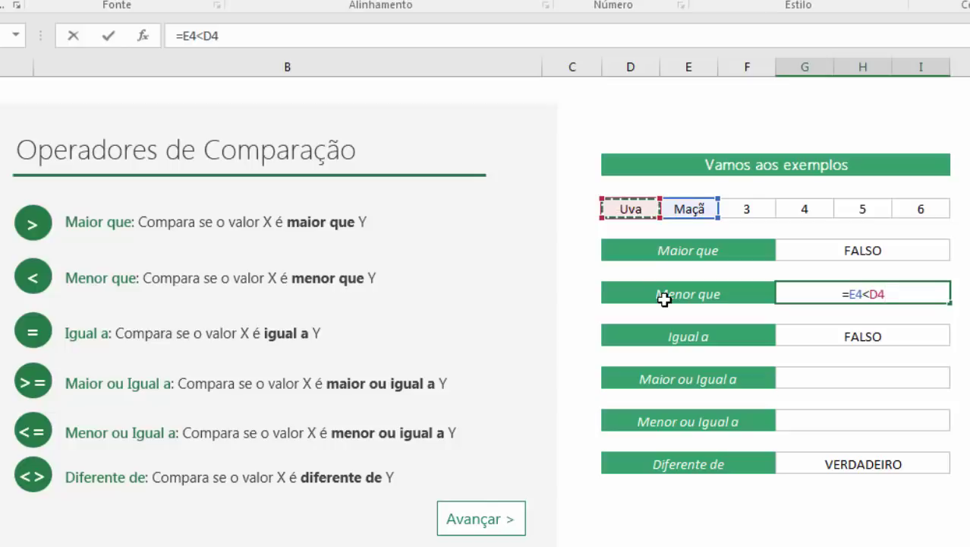
{"action": "key", "text": "Return"}
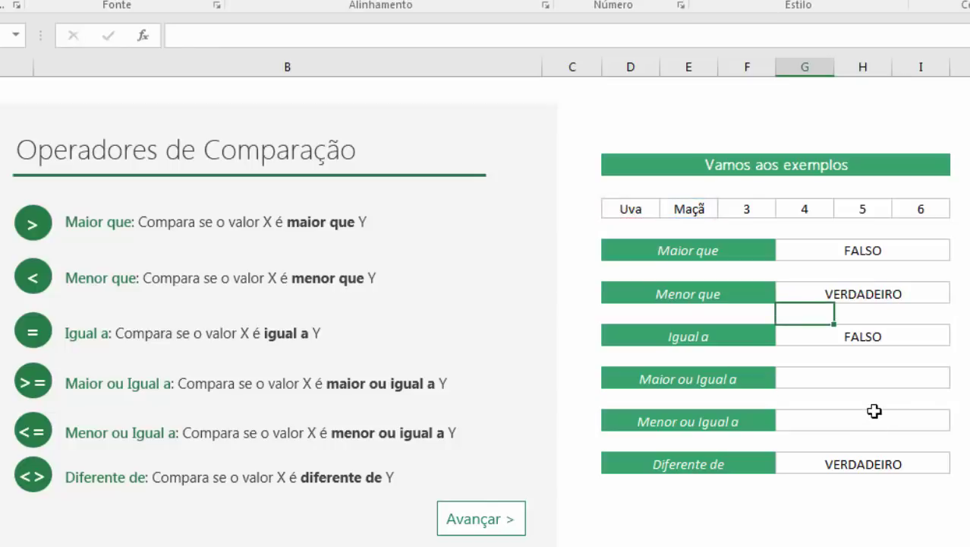
Advance to the Operadores de Referência sheet and select the Espaço operator's circle and its description text box.
{"action": "left_click", "coordinate": [841, 372]}
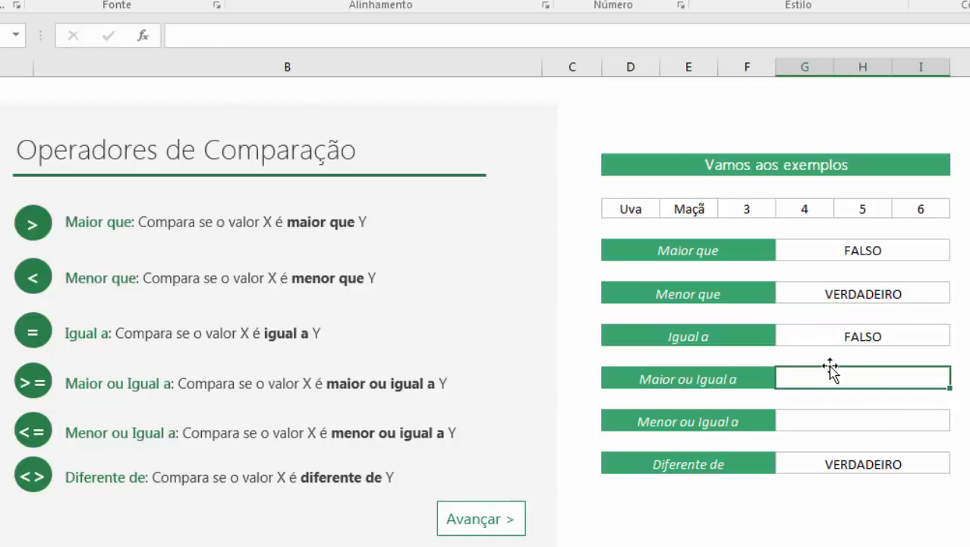
{"action": "left_click", "coordinate": [756, 209]}
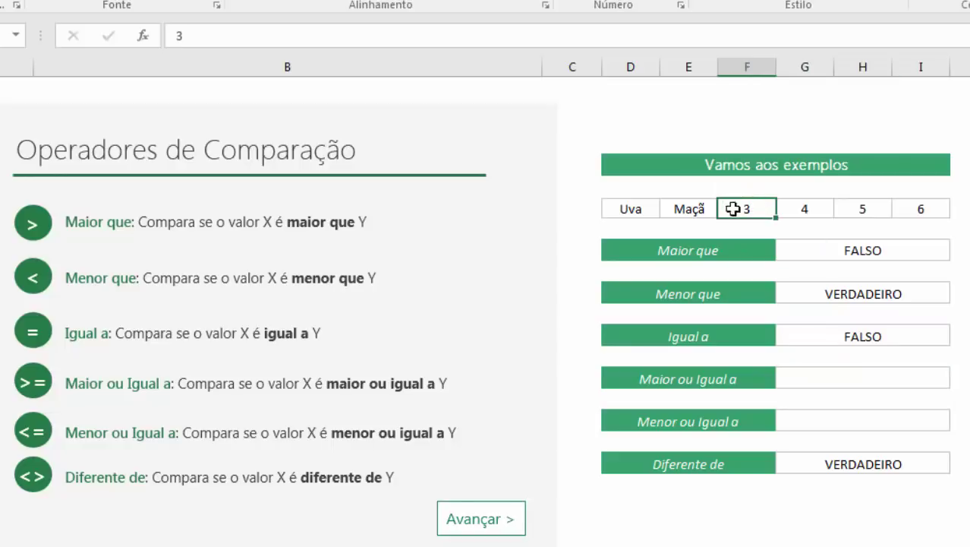
{"action": "left_click", "coordinate": [694, 210]}
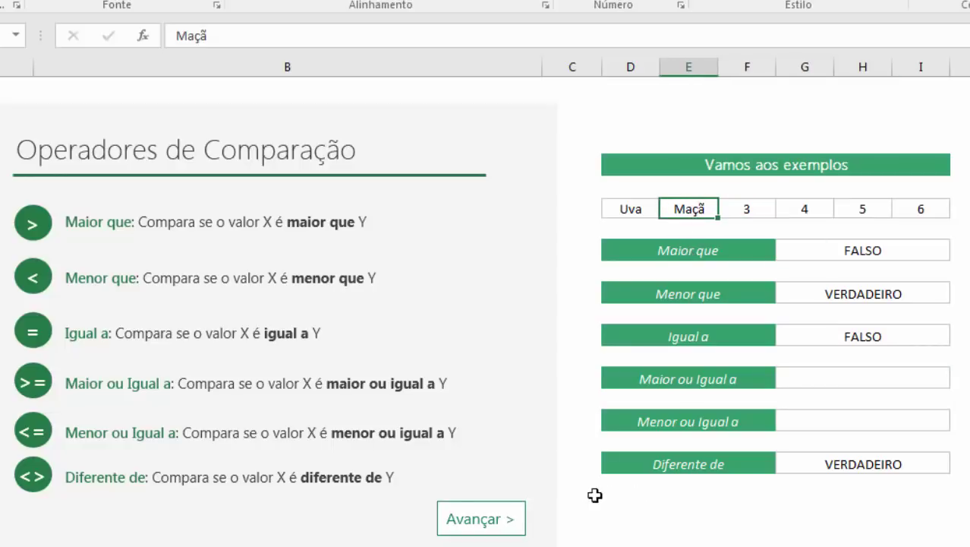
{"action": "left_click", "coordinate": [495, 523]}
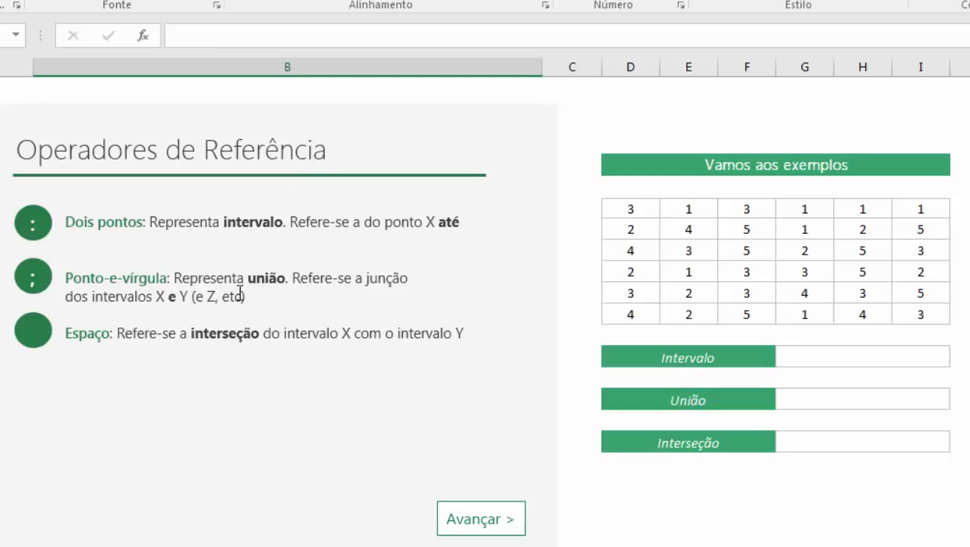
{"action": "left_click", "coordinate": [35, 326]}
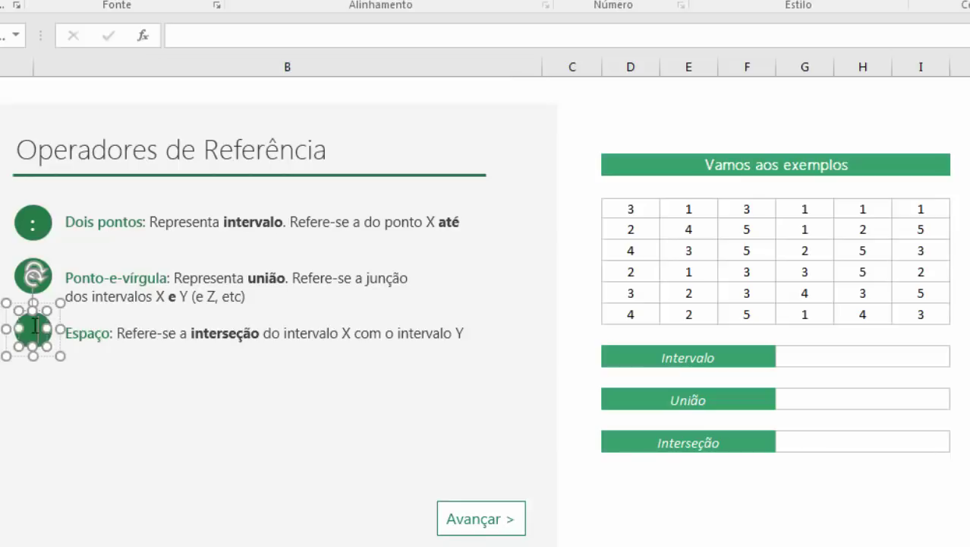
{"action": "left_click", "coordinate": [77, 337]}
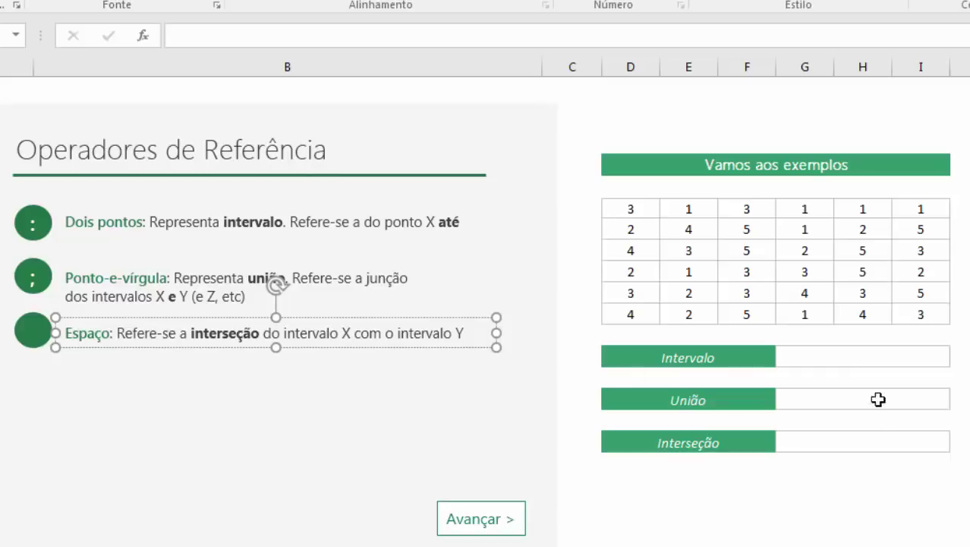
Enter the formula =SOMA(D4:D9) in the Intervalo result cell.
{"action": "left_click", "coordinate": [831, 350]}
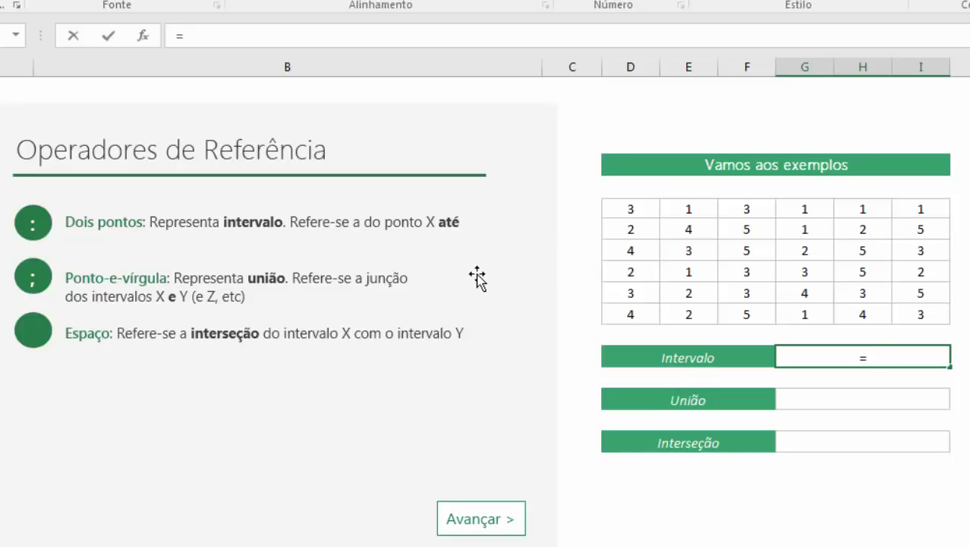
{"action": "type", "text": "SOMA("}
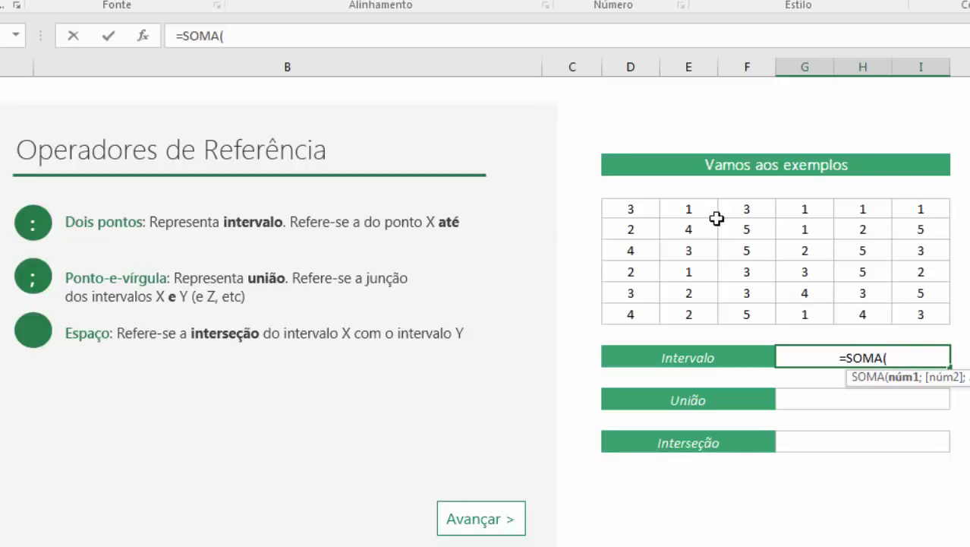
{"action": "left_click", "coordinate": [634, 208]}
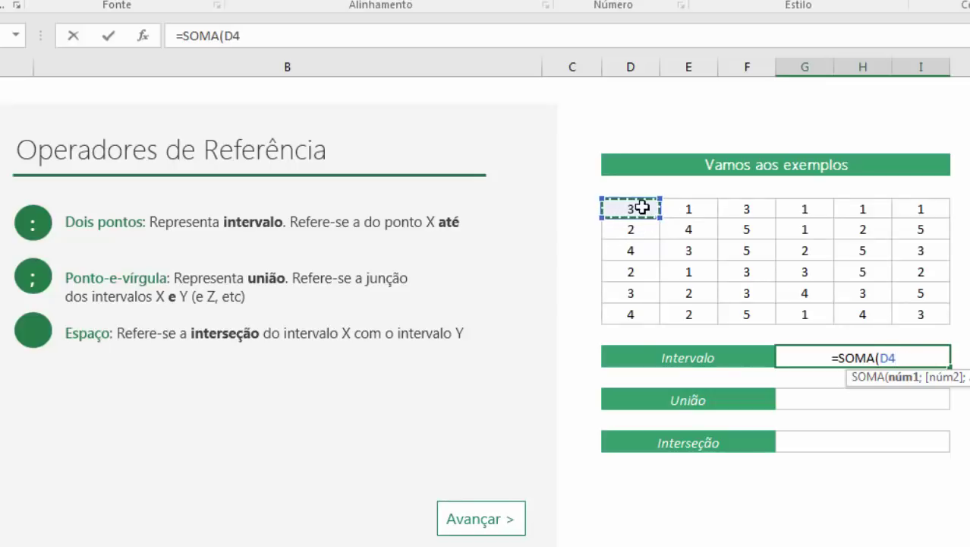
{"action": "type", "text": ":"}
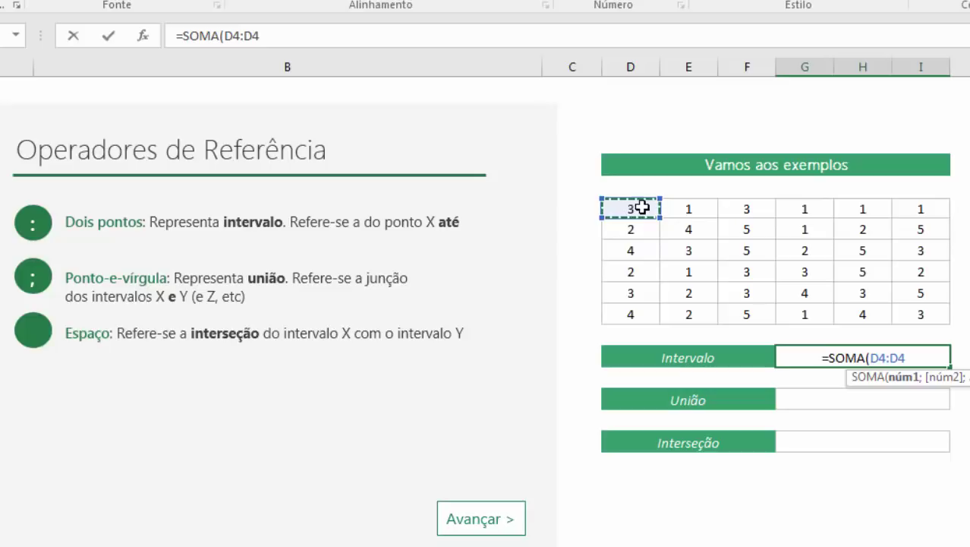
{"action": "left_click", "coordinate": [642, 311]}
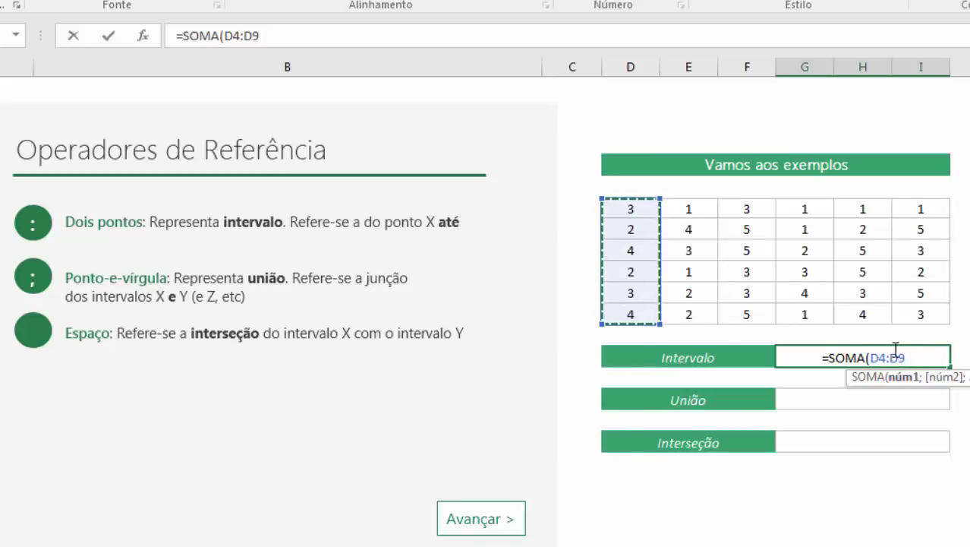
{"action": "type", "text": ")"}
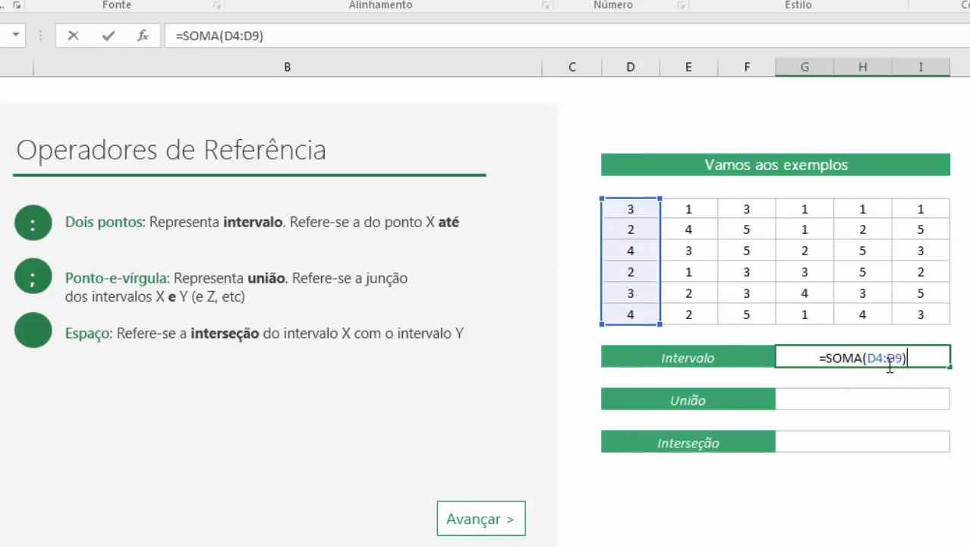
{"action": "key", "text": "Return"}
Review the Intervalo formula against cells D4 to D9, highlighting its range reference, and close it unchanged.
{"action": "left_click", "coordinate": [872, 350]}
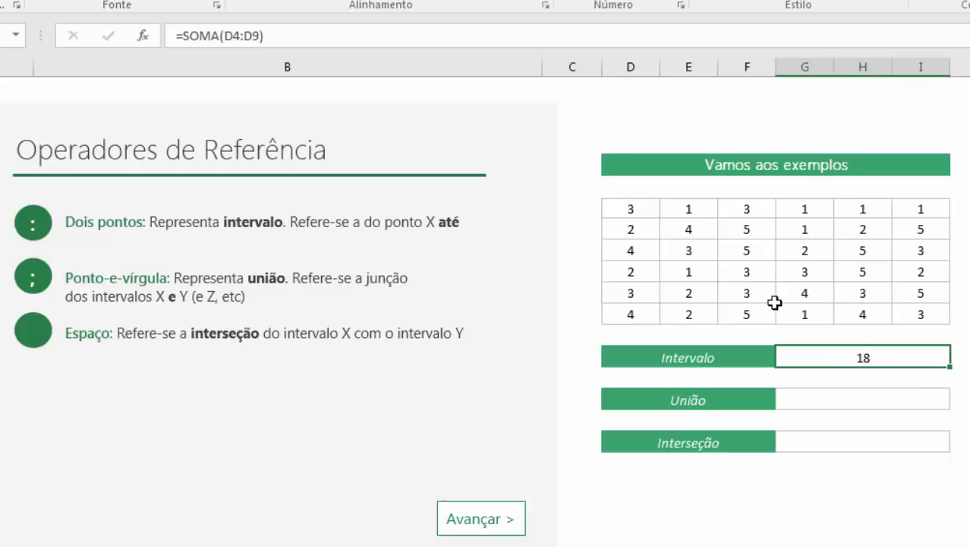
{"action": "left_click_drag", "start_coordinate": [634, 211], "coordinate": [634, 314]}
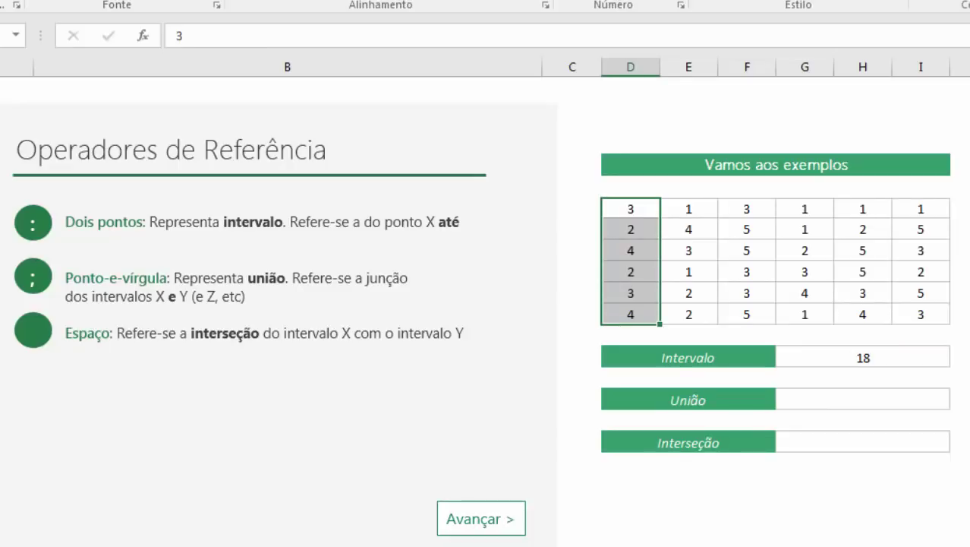
{"action": "left_click", "coordinate": [884, 356]}
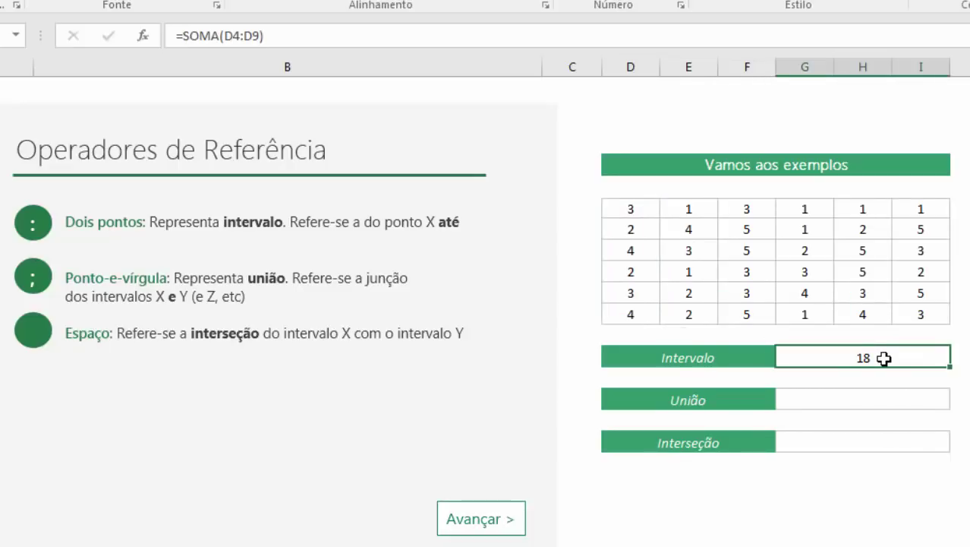
{"action": "double_click", "coordinate": [885, 355]}
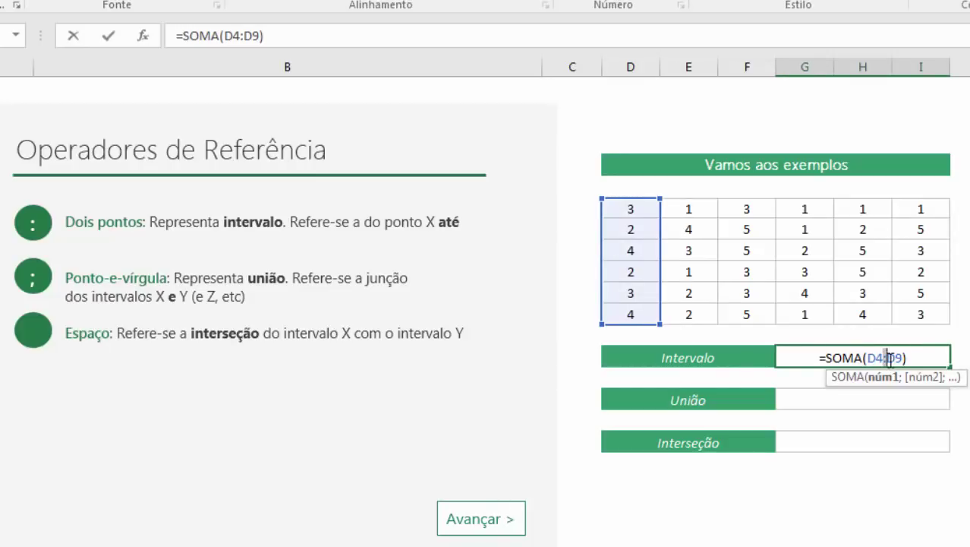
{"action": "left_click_drag", "start_coordinate": [885, 357], "coordinate": [904, 357]}
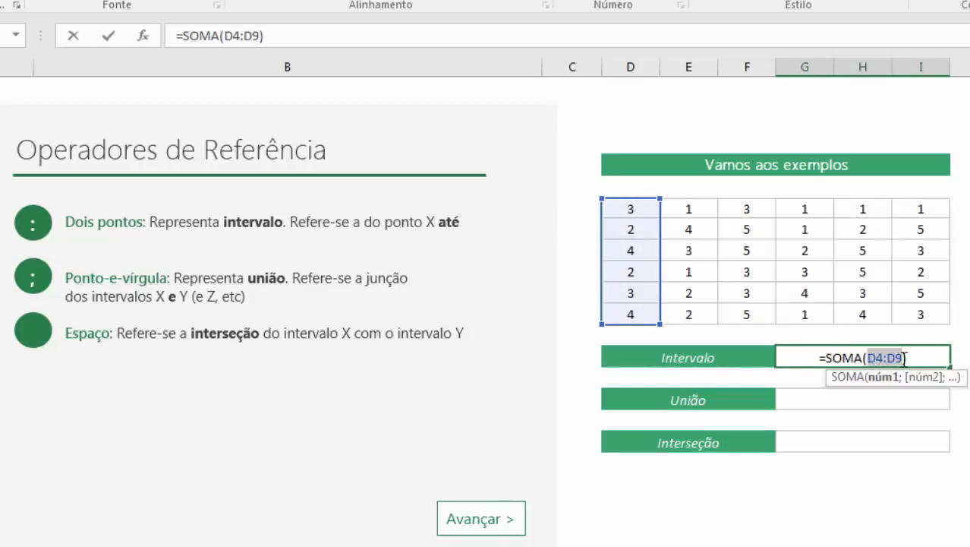
{"action": "left_click", "coordinate": [883, 356]}
{"action": "key", "text": "Return"}
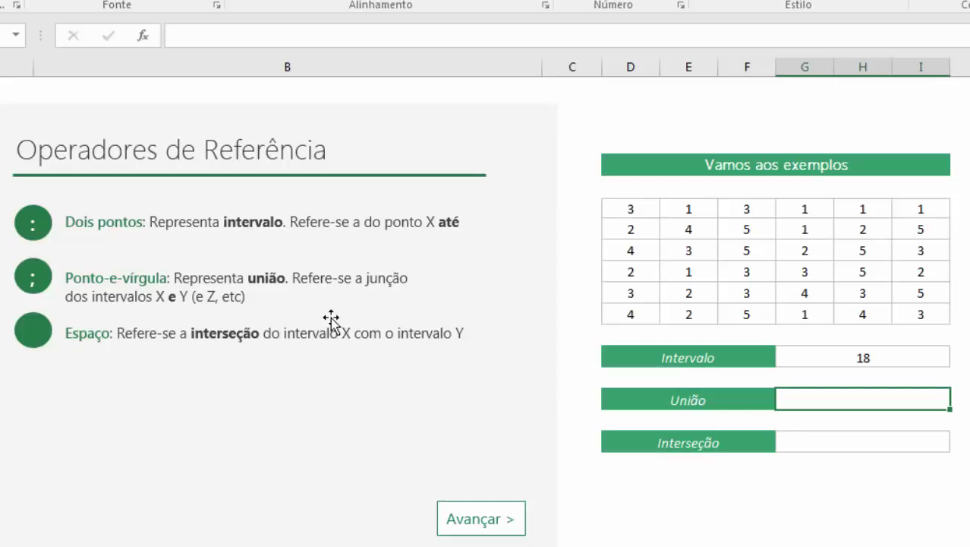
Enter the formula =SOMA(D4;D9) in the União result cell, checking the semicolon between the two references.
{"action": "type", "text": "=SOM"}
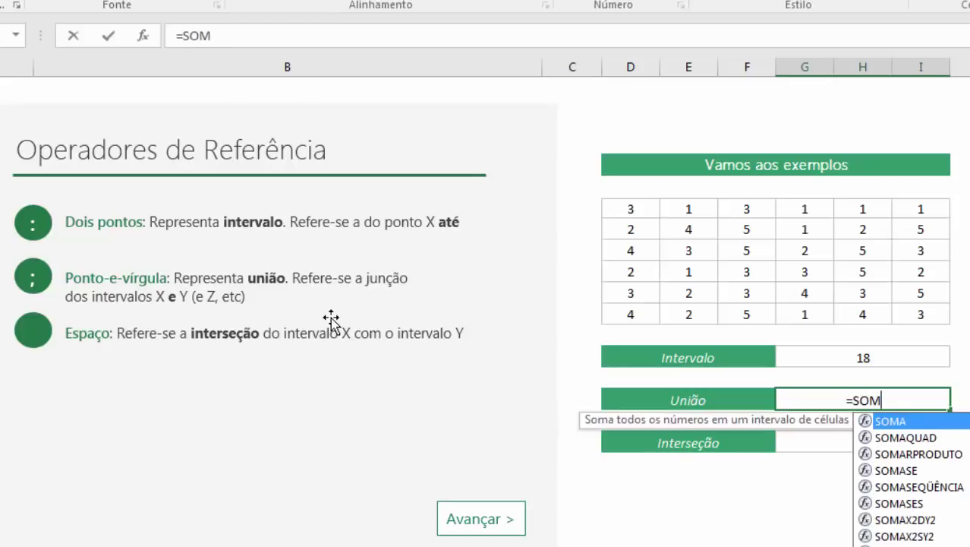
{"action": "type", "text": "A("}
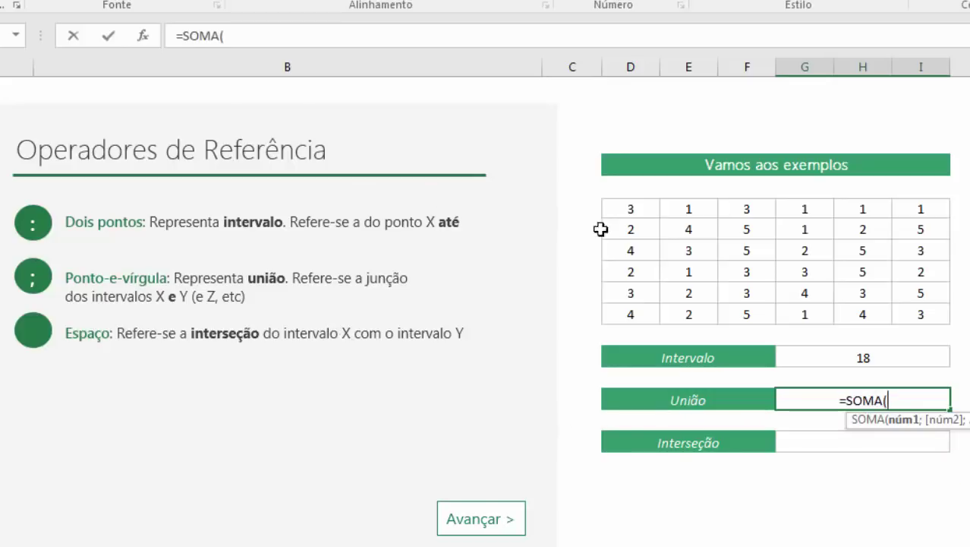
{"action": "left_click", "coordinate": [632, 209]}
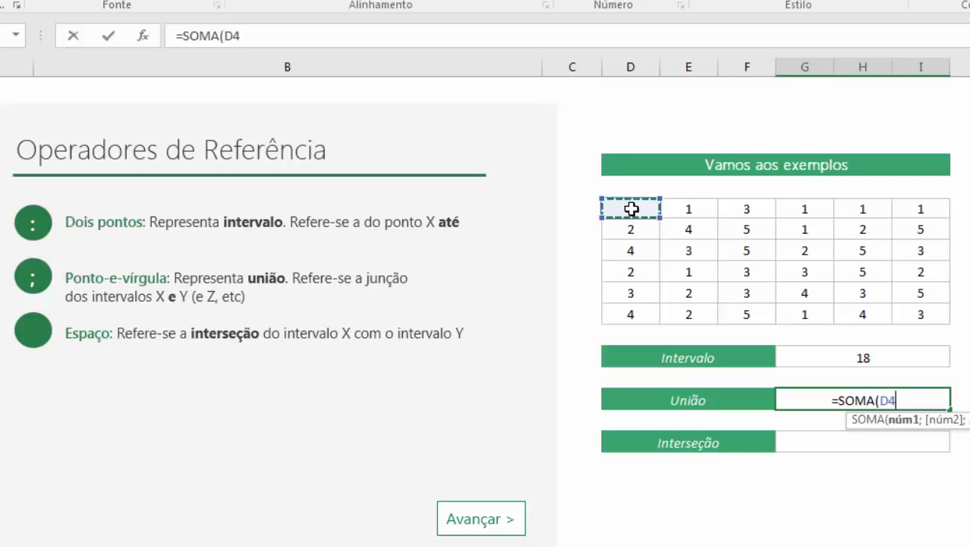
{"action": "type", "text": ";"}
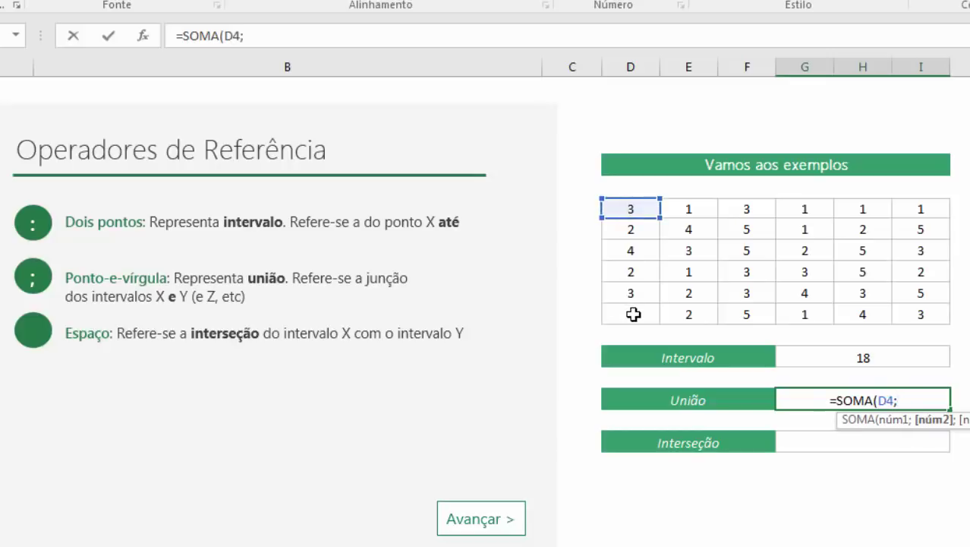
{"action": "left_click", "coordinate": [634, 313]}
{"action": "type", "text": ")"}
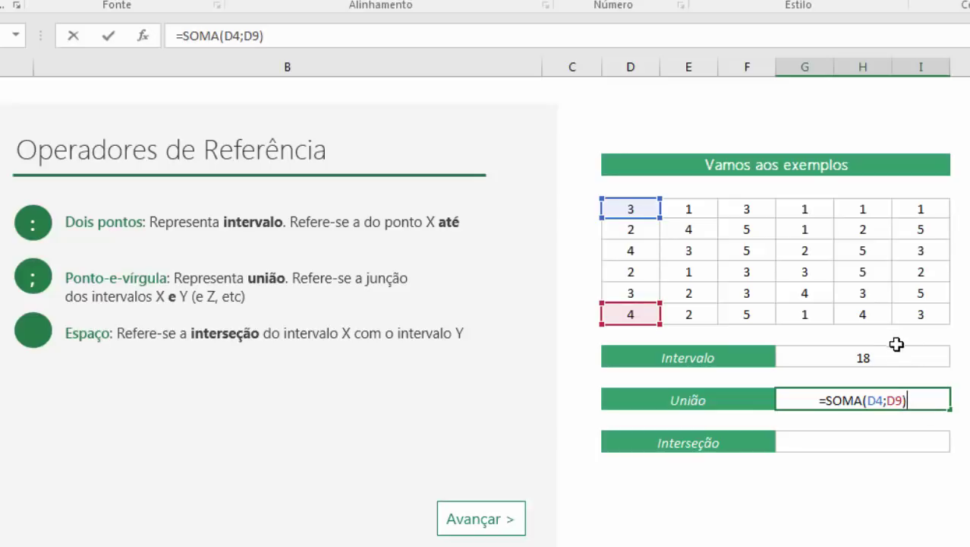
{"action": "left_click", "coordinate": [889, 400]}
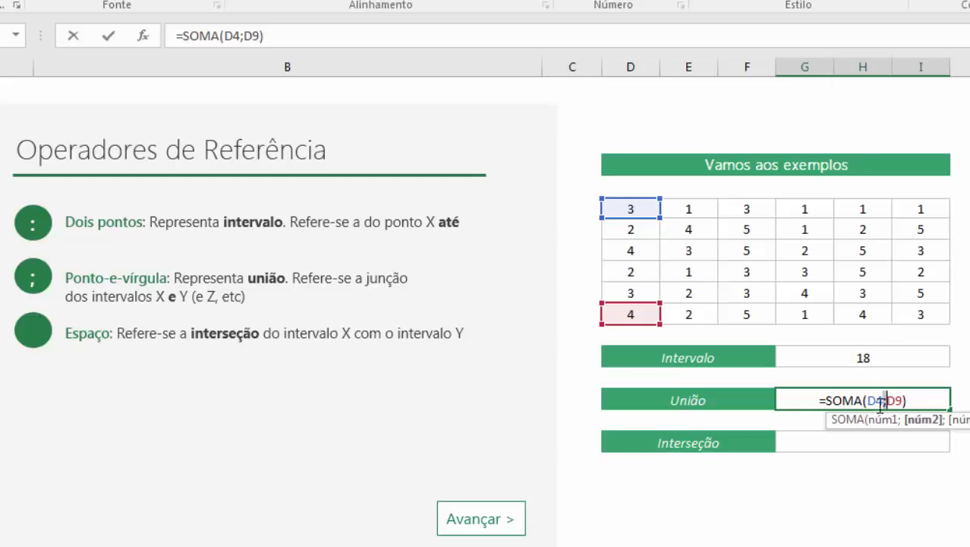
{"action": "left_click", "coordinate": [922, 396]}
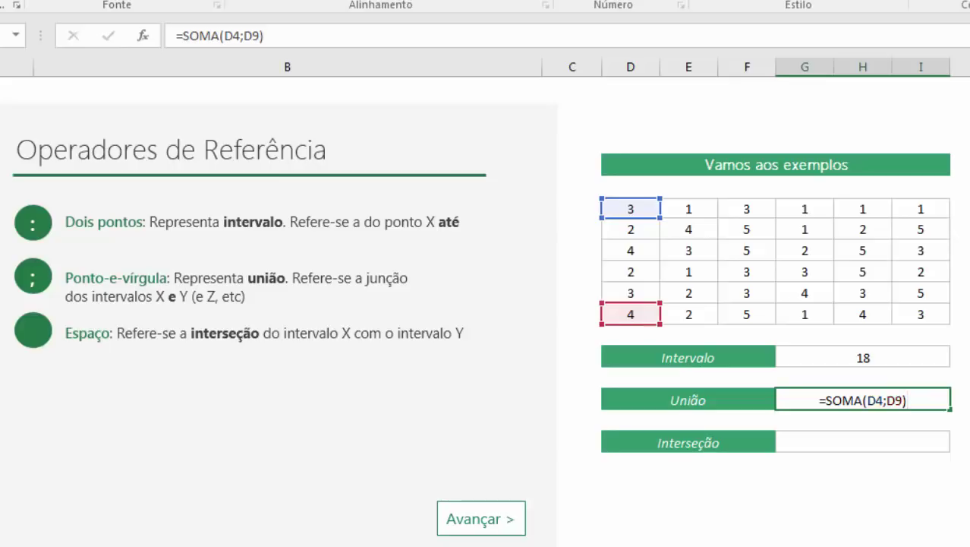
{"action": "key", "text": "Return"}
Select ranges E4:E9 and D7:I7 together to examine where the column and row intersect.
{"action": "left_click", "coordinate": [909, 439]}
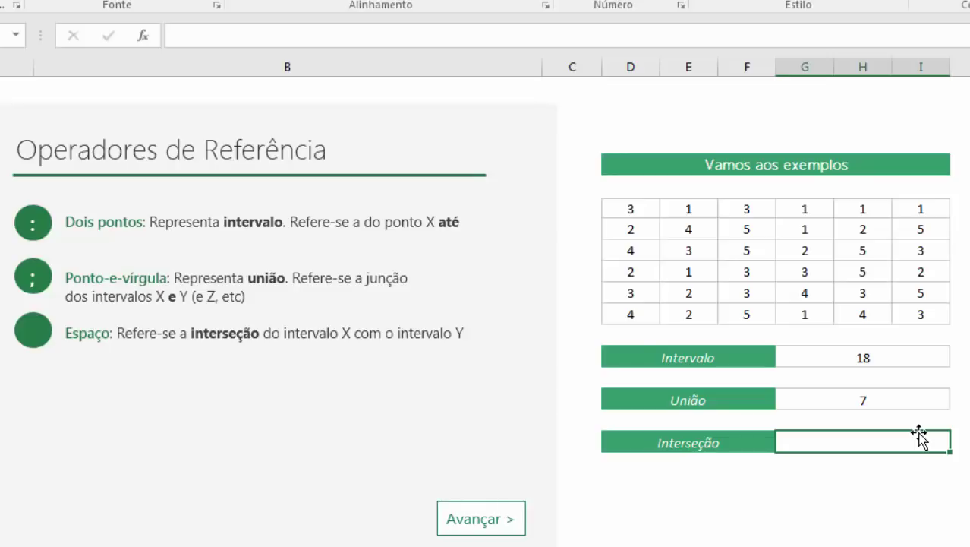
{"action": "left_click_drag", "start_coordinate": [702, 211], "coordinate": [706, 307]}
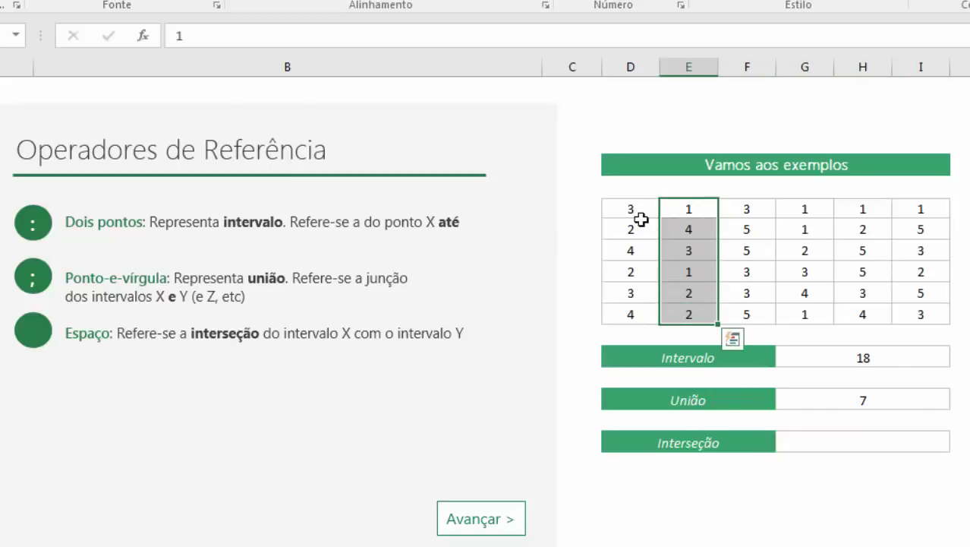
{"action": "key", "text": "ctrl+q"}
{"action": "left_click_drag", "start_coordinate": [621, 275], "coordinate": [945, 271]}
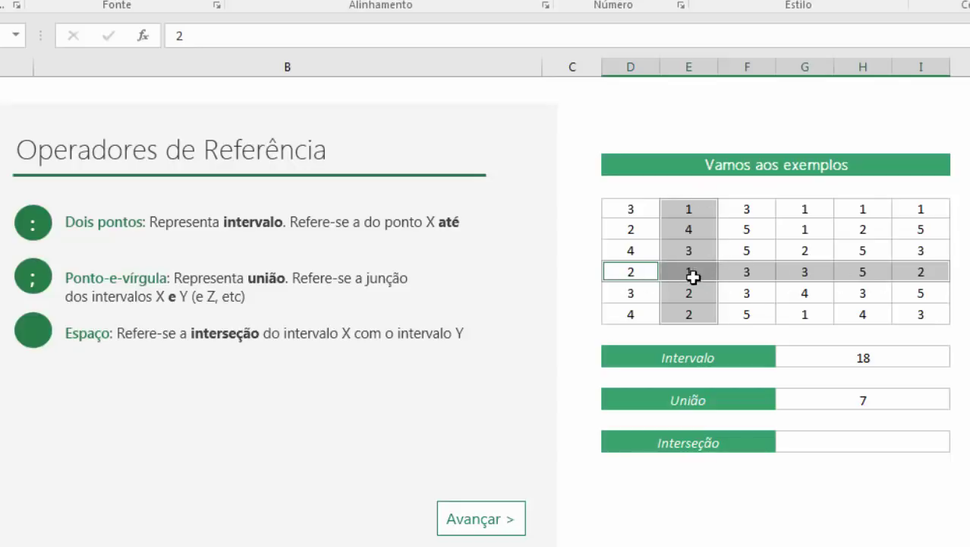
Enter the formula =E4:E9 D7:I7 in the Interseção result cell and select the cell to check it.
{"action": "left_click", "coordinate": [828, 440]}
{"action": "type", "text": "="}
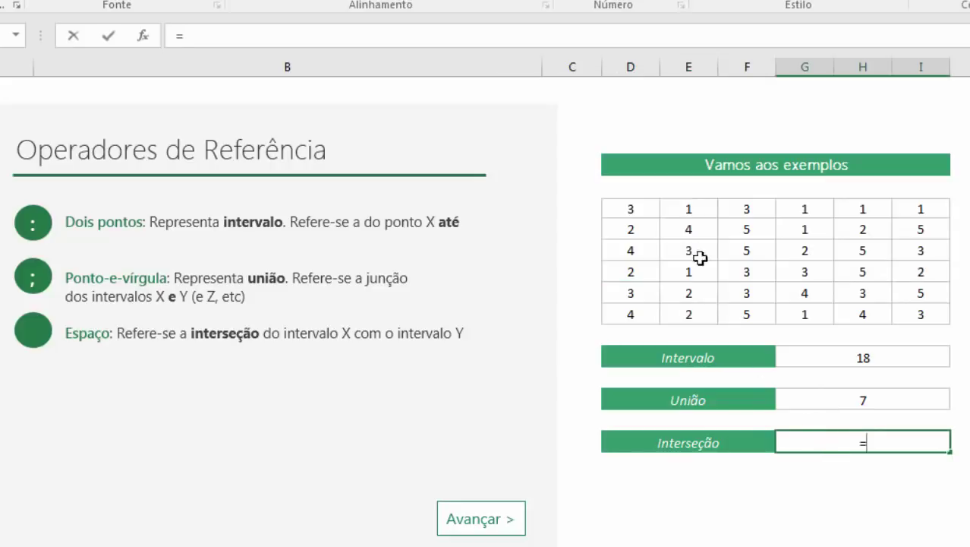
{"action": "left_click", "coordinate": [689, 211]}
{"action": "left_click_drag", "start_coordinate": [695, 249], "coordinate": [691, 316]}
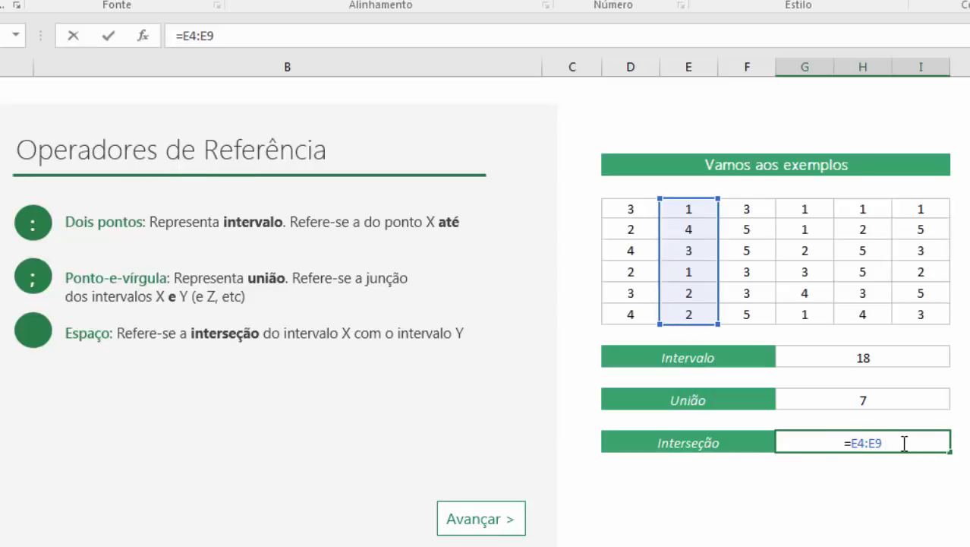
{"action": "left_click_drag", "start_coordinate": [622, 273], "coordinate": [919, 274]}
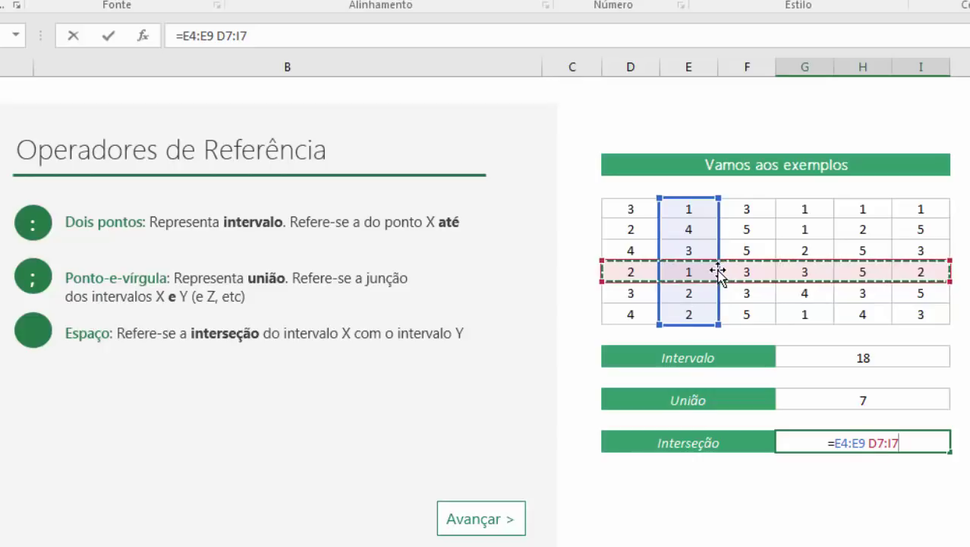
{"action": "key", "text": "Return"}
{"action": "left_click", "coordinate": [888, 442]}
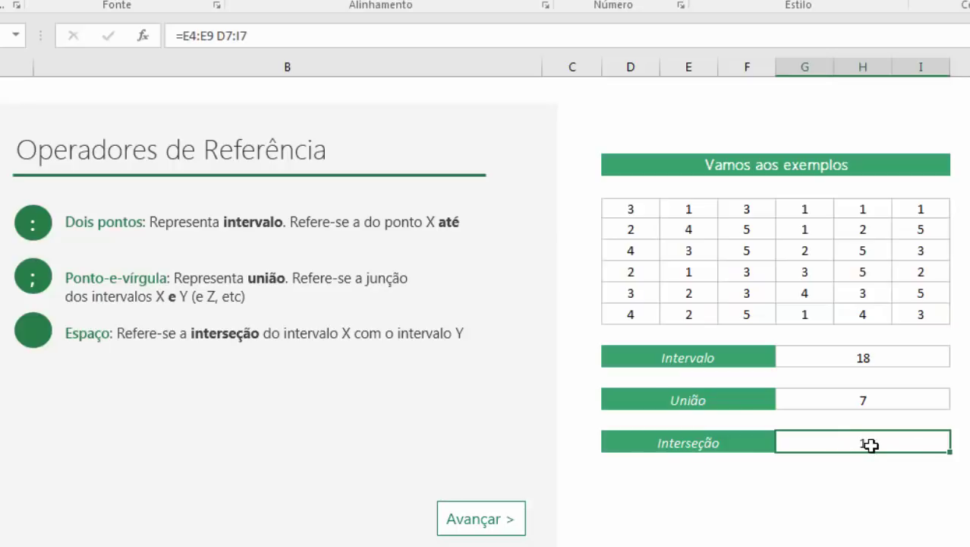
Replace the Interseção result cell's formula with =SOMA(D5:I6;E4:F9), picking both ranges from the number table.
{"action": "double_click", "coordinate": [866, 444]}
{"action": "left_click_drag", "start_coordinate": [820, 444], "coordinate": [785, 444]}
{"action": "key", "text": "BackSpace"}
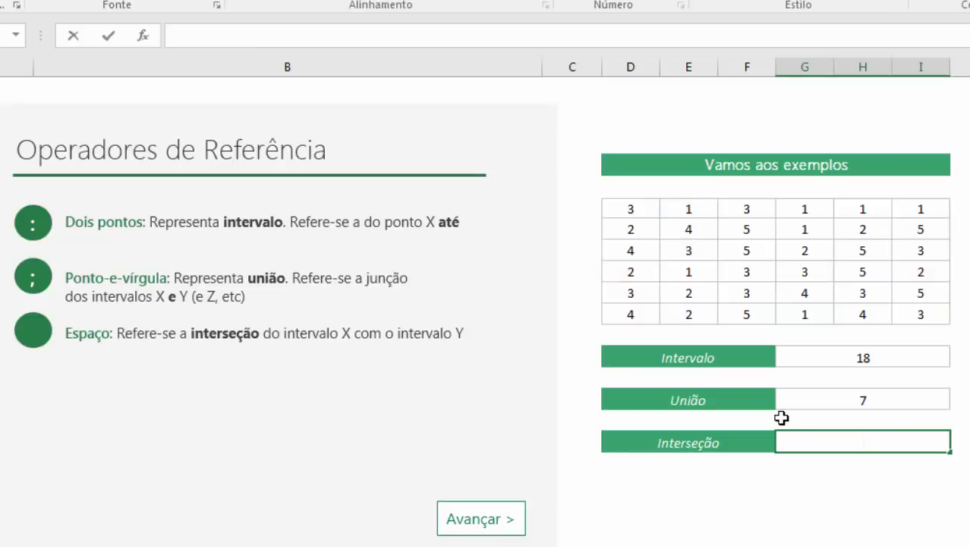
{"action": "type", "text": "SOM"}
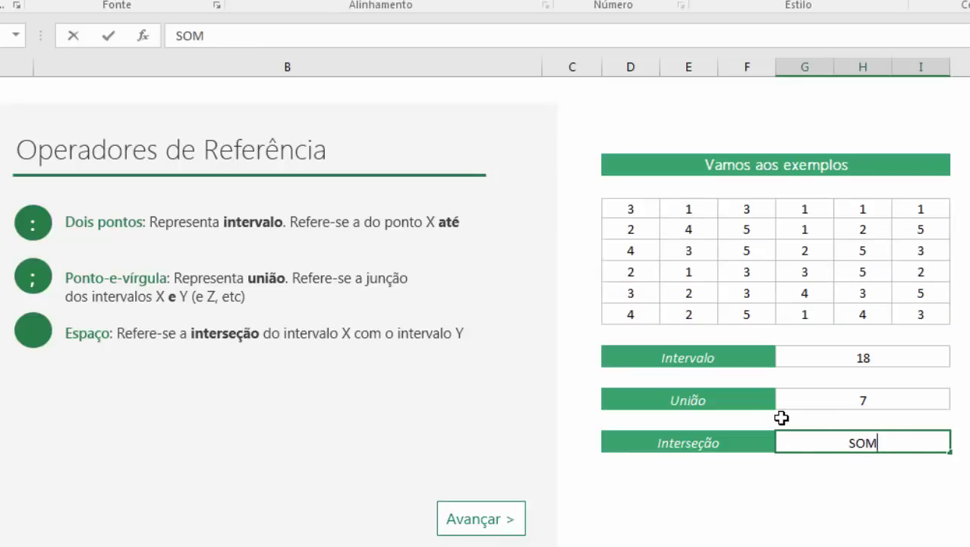
{"action": "key", "text": "BackSpace"}
{"action": "key", "text": "BackSpace"}
{"action": "key", "text": "BackSpace"}
{"action": "type", "text": "=SOMA("}
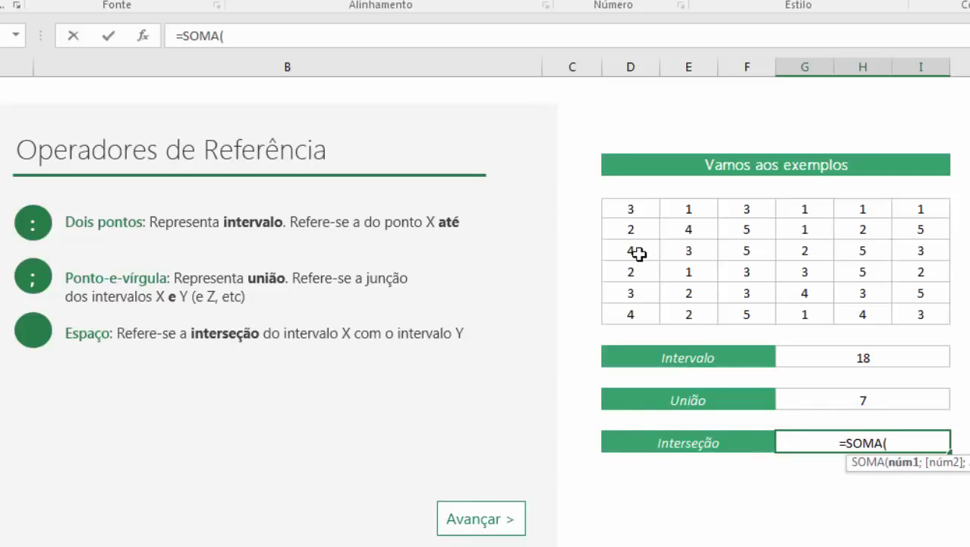
{"action": "left_click_drag", "start_coordinate": [624, 231], "coordinate": [904, 245]}
{"action": "type", "text": ";"}
{"action": "left_click_drag", "start_coordinate": [705, 207], "coordinate": [746, 311]}
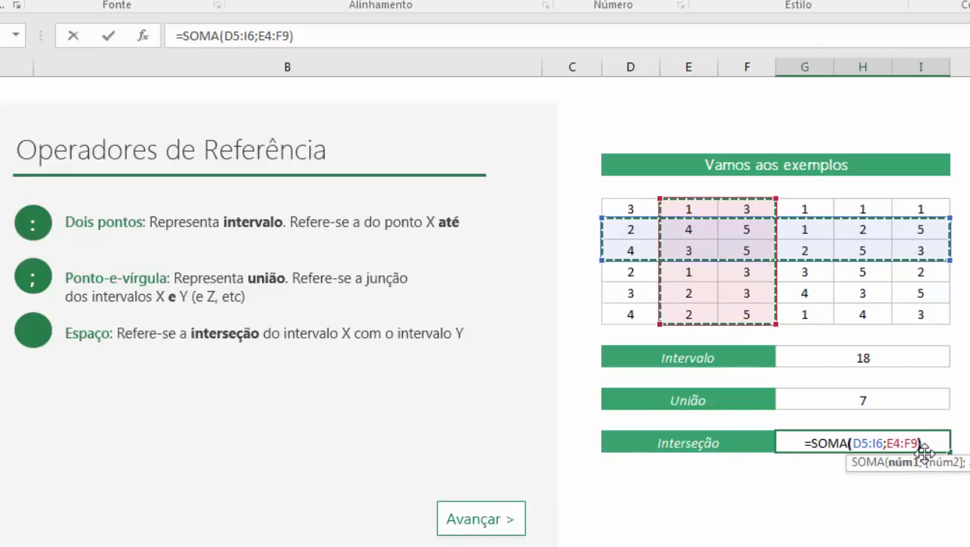
{"action": "type", "text": ")"}
Replace the semicolon between the two ranges with a space so the Interseção formula reads =SOMA(D5:I6 E4:F9).
{"action": "left_click", "coordinate": [888, 443]}
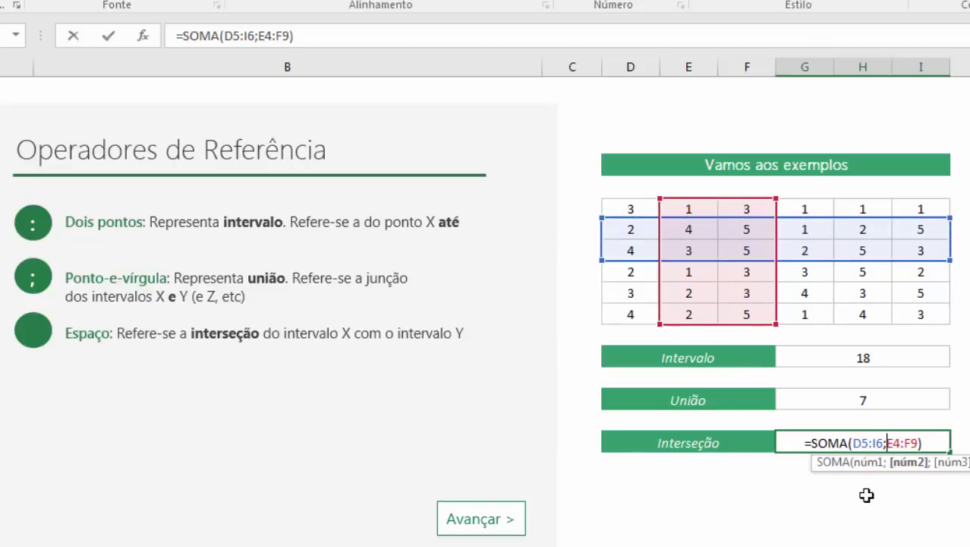
{"action": "key", "text": "BackSpace"}
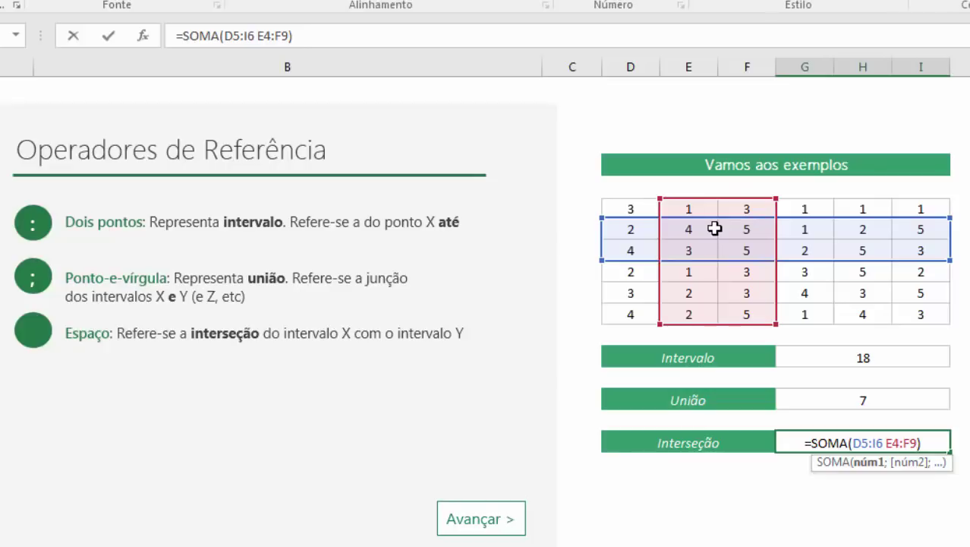
{"action": "key", "text": "Return"}
Add D5:E9 as a third intersecting range, making the Interseção formula =SOMA(D5:I6 E4:F9 D5:E9), and check its cell.
{"action": "double_click", "coordinate": [881, 442]}
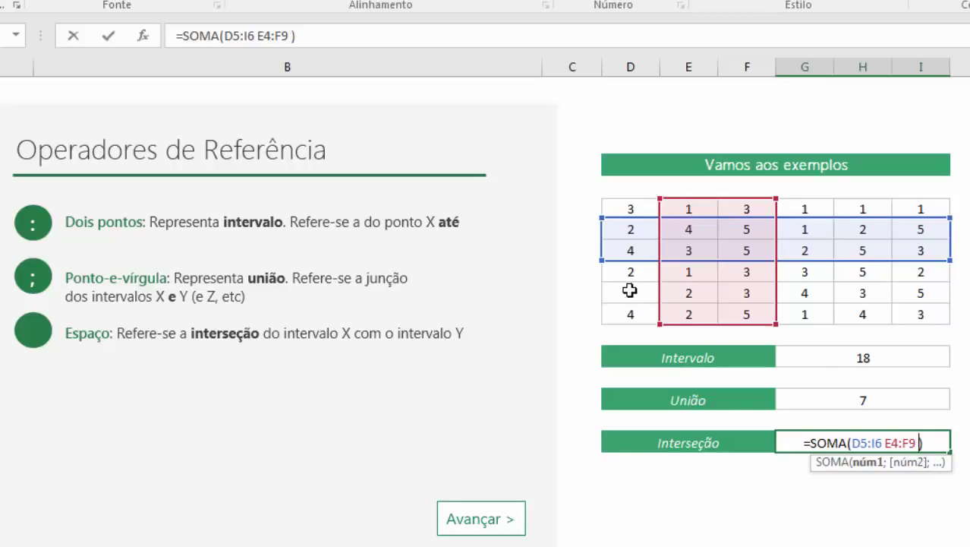
{"action": "left_click_drag", "start_coordinate": [621, 317], "coordinate": [686, 226]}
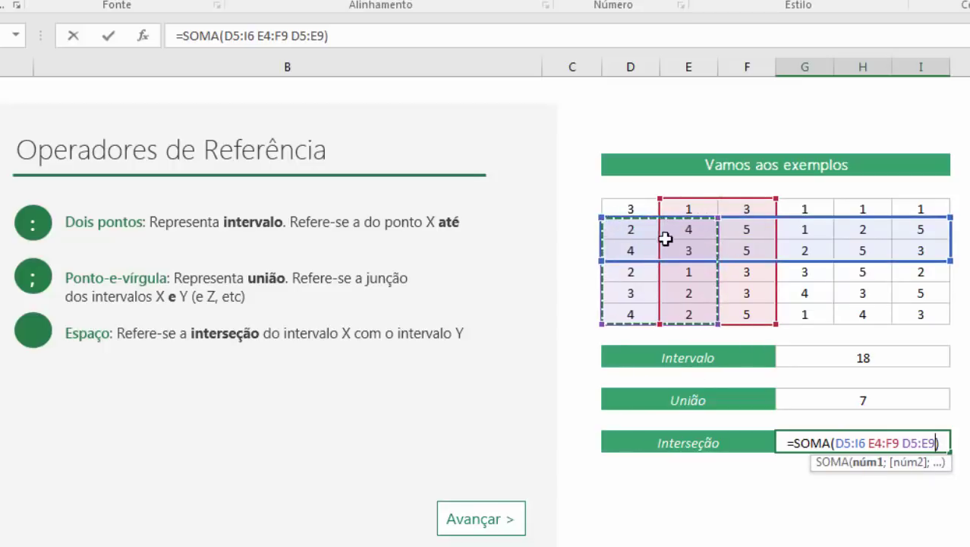
{"action": "left_click", "coordinate": [875, 443]}
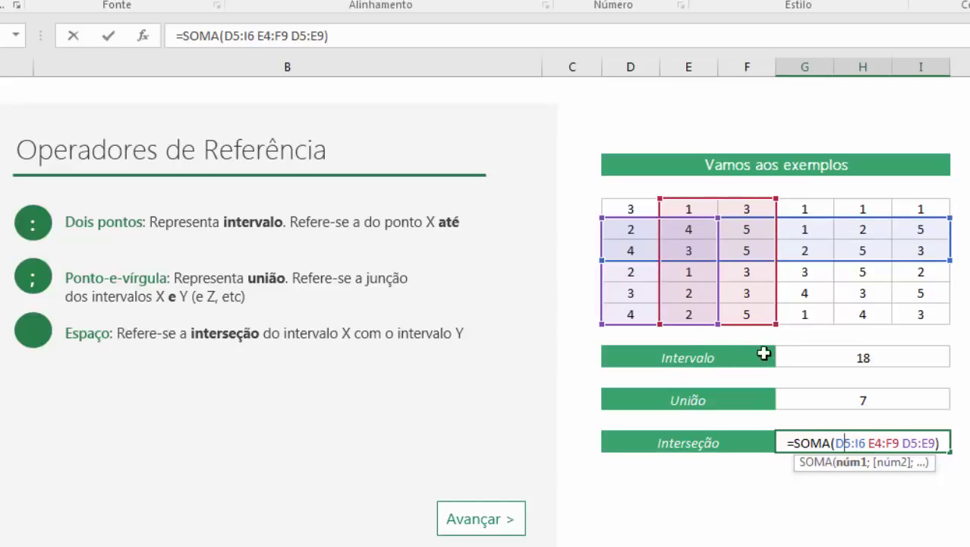
{"action": "left_click", "coordinate": [840, 443]}
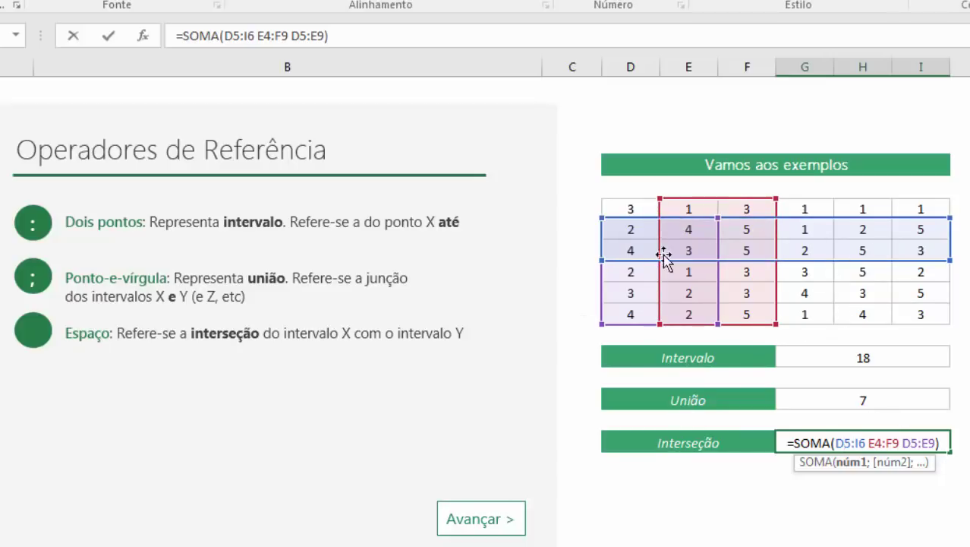
{"action": "key", "text": "Return"}
{"action": "left_click", "coordinate": [866, 446]}
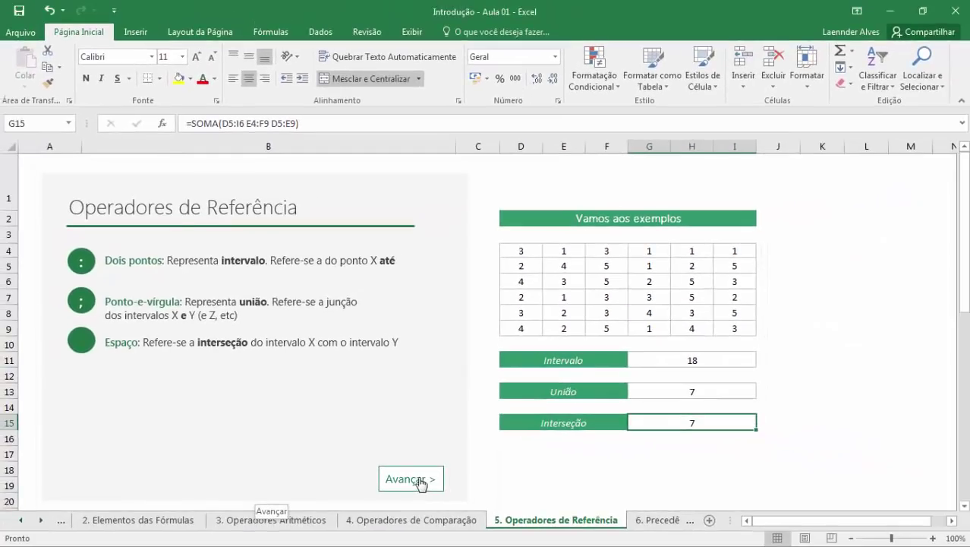
Advance to the Precedência dos Operadores sheet and move the cell selection to B3 behind the diagram.
{"action": "left_click", "coordinate": [431, 489]}
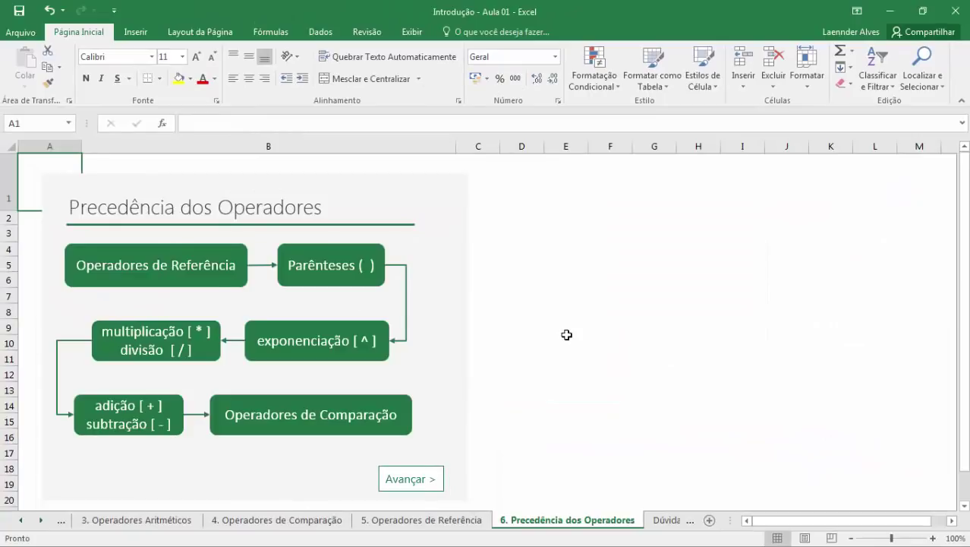
{"action": "key", "text": "Right"}
{"action": "key", "text": "Down"}
{"action": "key", "text": "Down"}
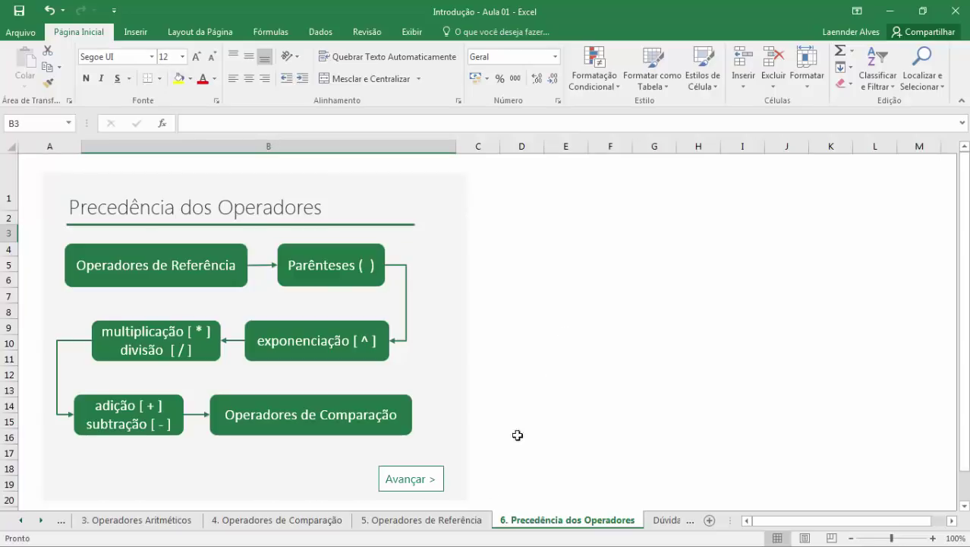
Review the Interseção formula on Operadores de Referência once more and return to the Precedência dos Operadores sheet.
{"action": "left_click", "coordinate": [448, 522]}
{"action": "double_click", "coordinate": [702, 420]}
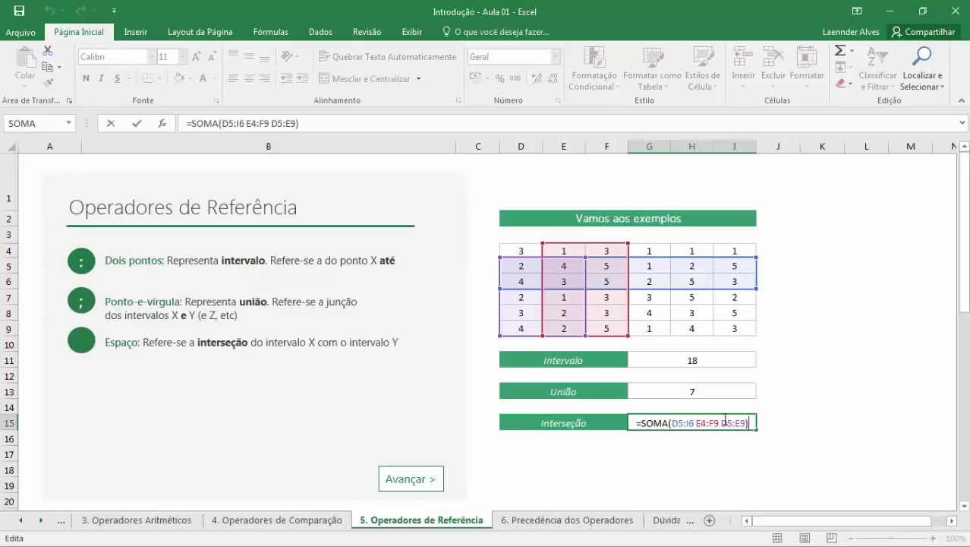
{"action": "left_click", "coordinate": [582, 520]}
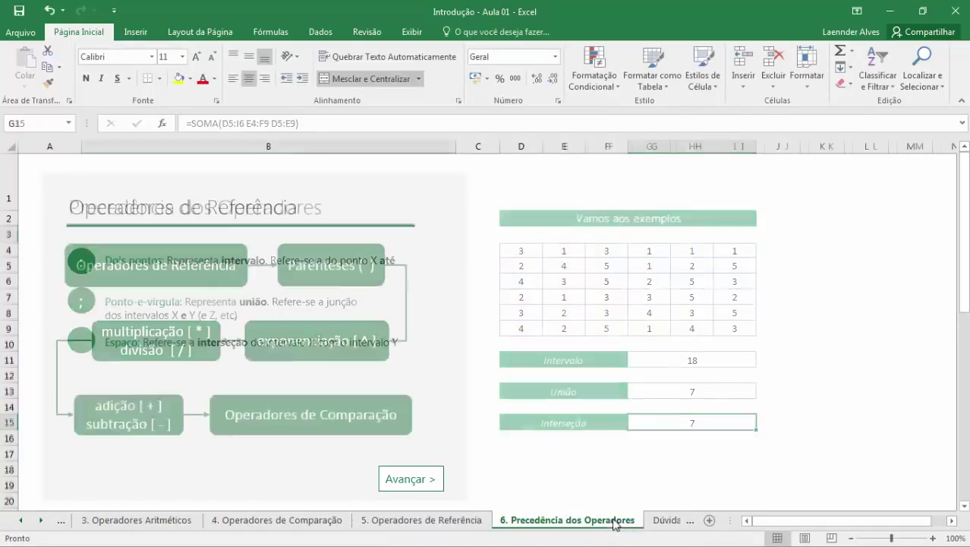
{"action": "left_click", "coordinate": [657, 521]}
{"action": "left_click", "coordinate": [440, 520]}
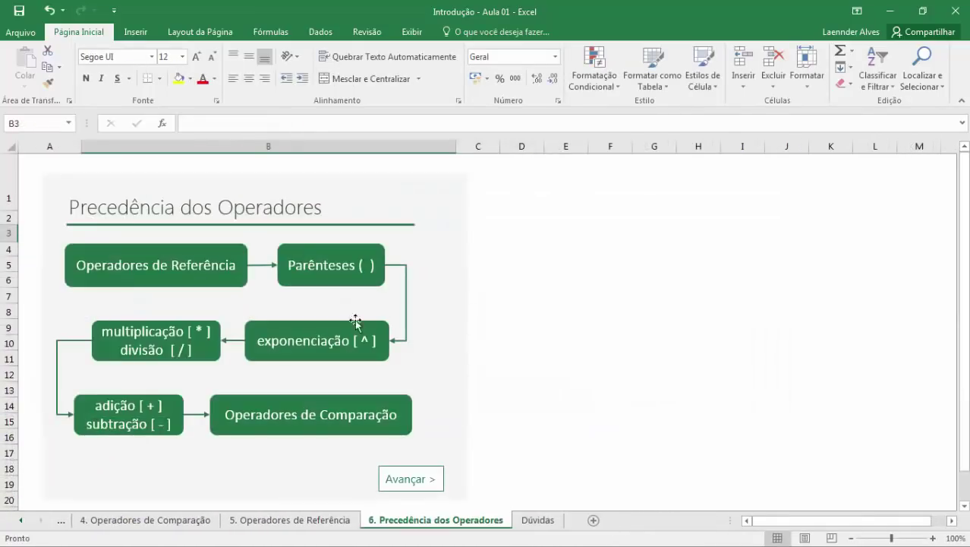
Examine the precedence order starting from the Operadores de Referência and Parênteses boxes, and advance to the Dúvidas sheet.
{"action": "left_click", "coordinate": [139, 263]}
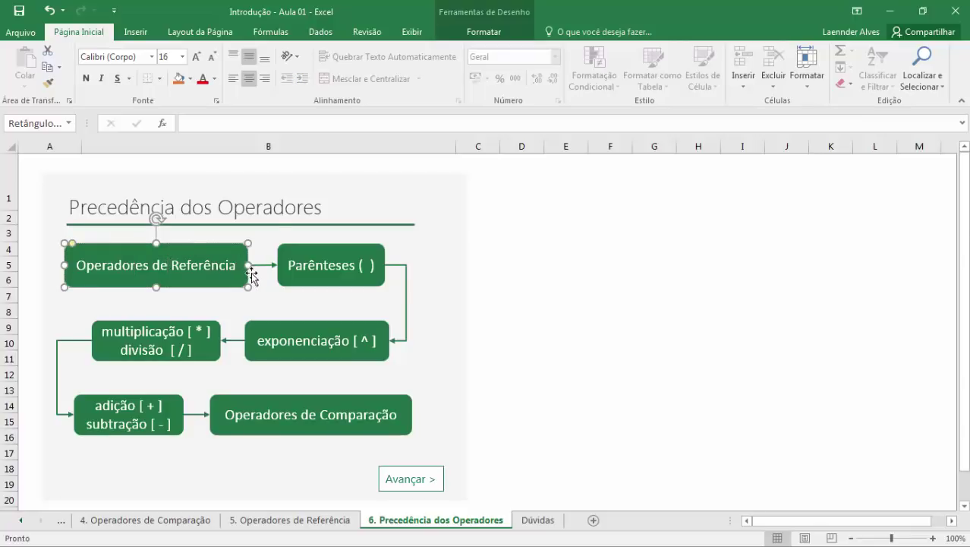
{"action": "left_click", "coordinate": [321, 265]}
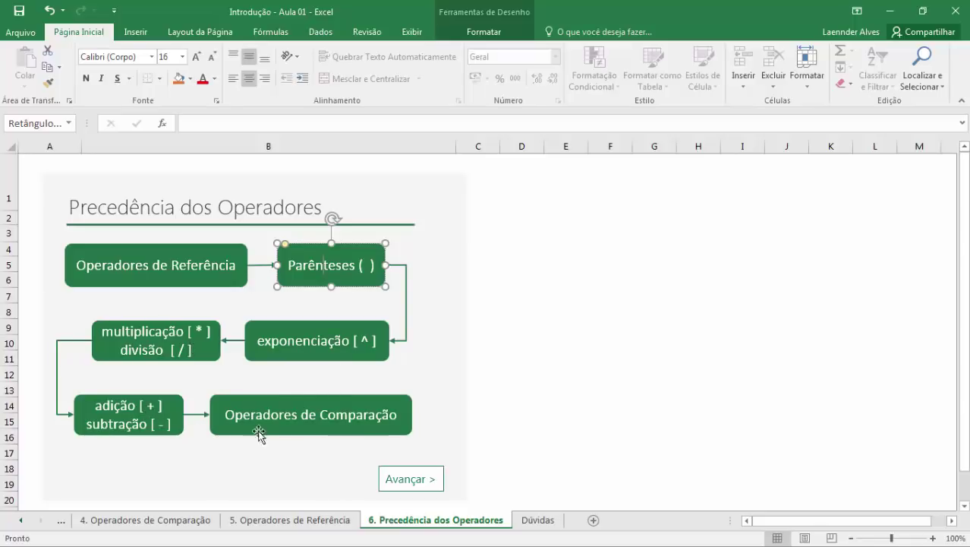
{"action": "left_click", "coordinate": [497, 344]}
{"action": "left_click", "coordinate": [539, 330]}
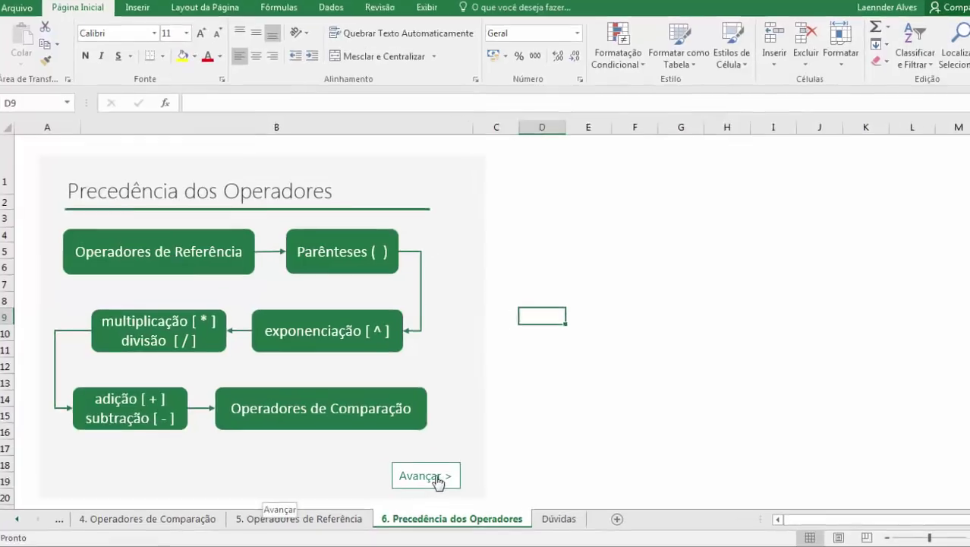
{"action": "left_click", "coordinate": [429, 486]}
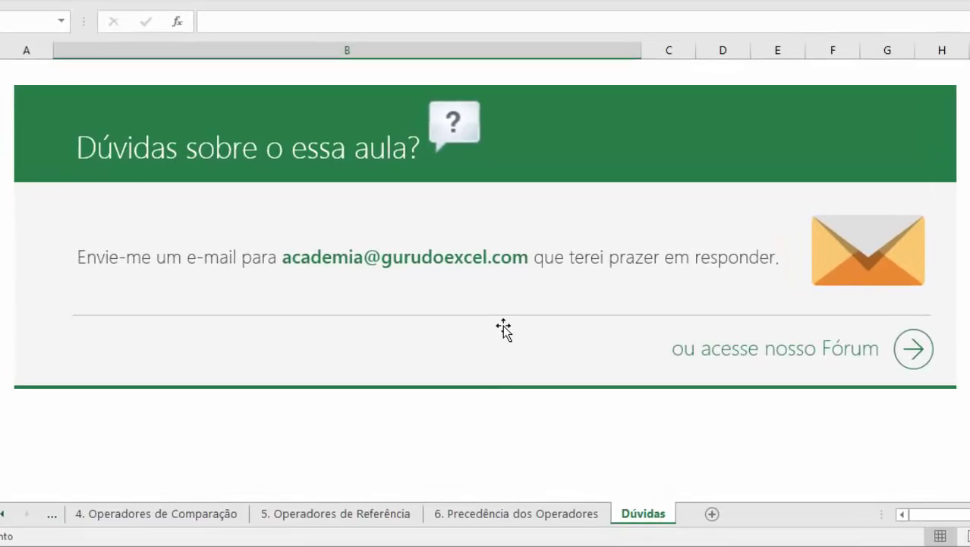